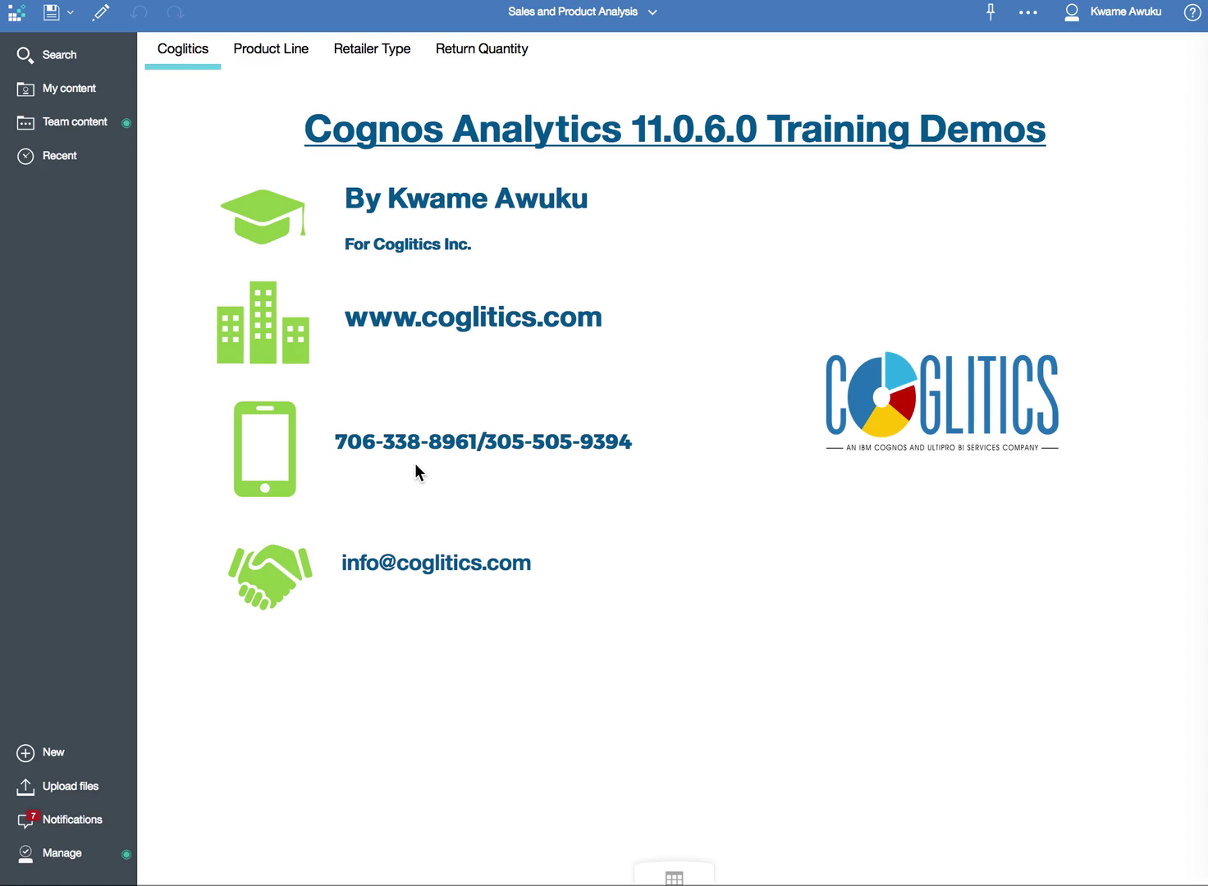
Create a data module from the uploaded files 2016 NFL Passing Team Stats.xlsx and 2016 NFL Rushing Team Stats.xlsx
{"action": "left_click", "coordinate": [43, 755]}
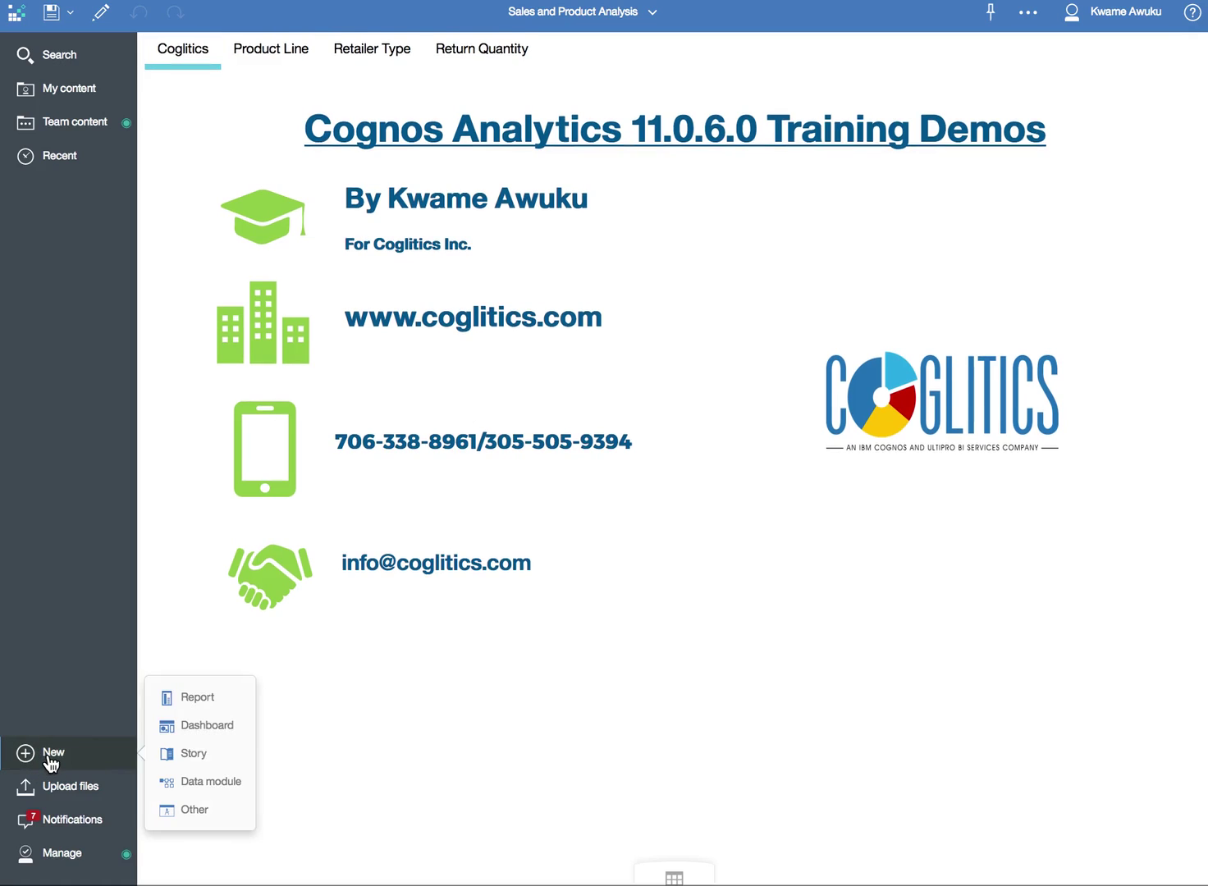
{"action": "left_click", "coordinate": [198, 781]}
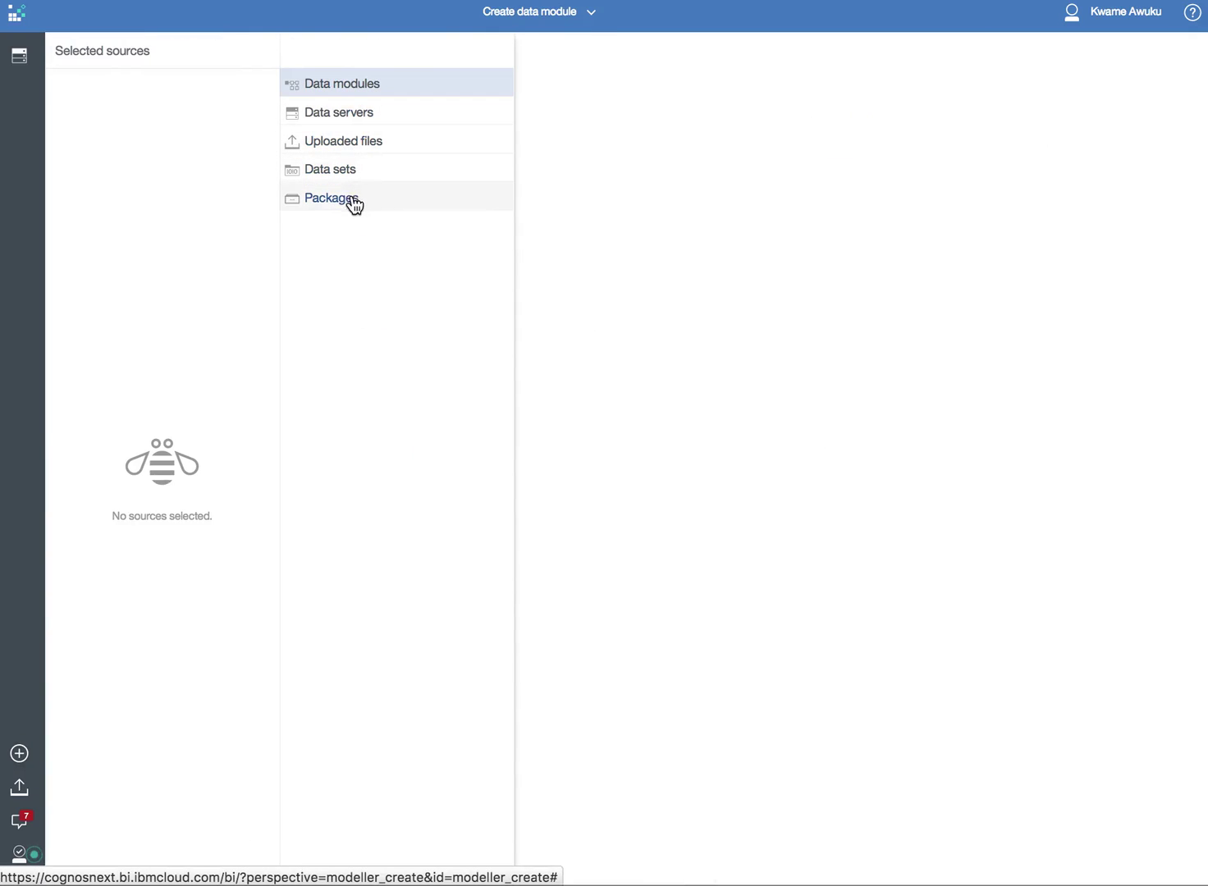
{"action": "left_click", "coordinate": [338, 93]}
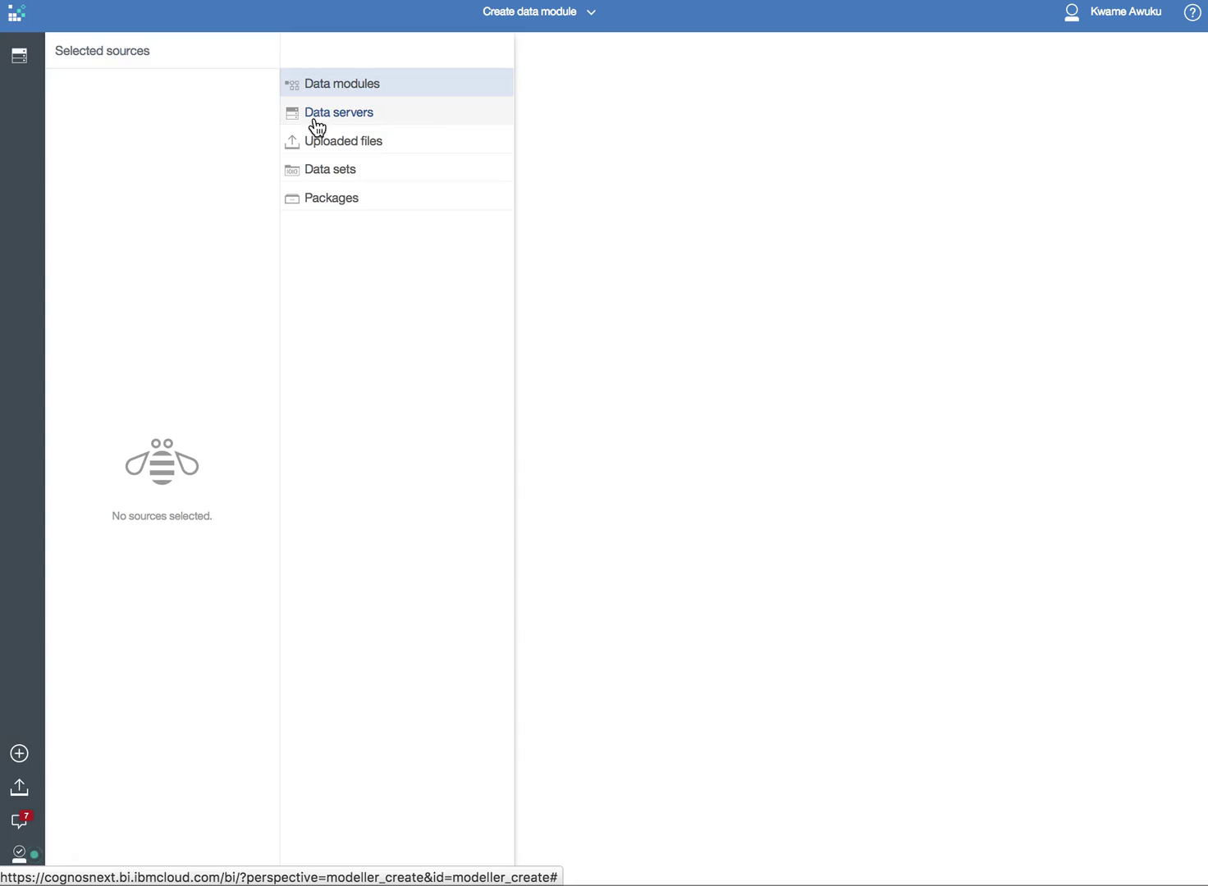
{"action": "left_click", "coordinate": [343, 153]}
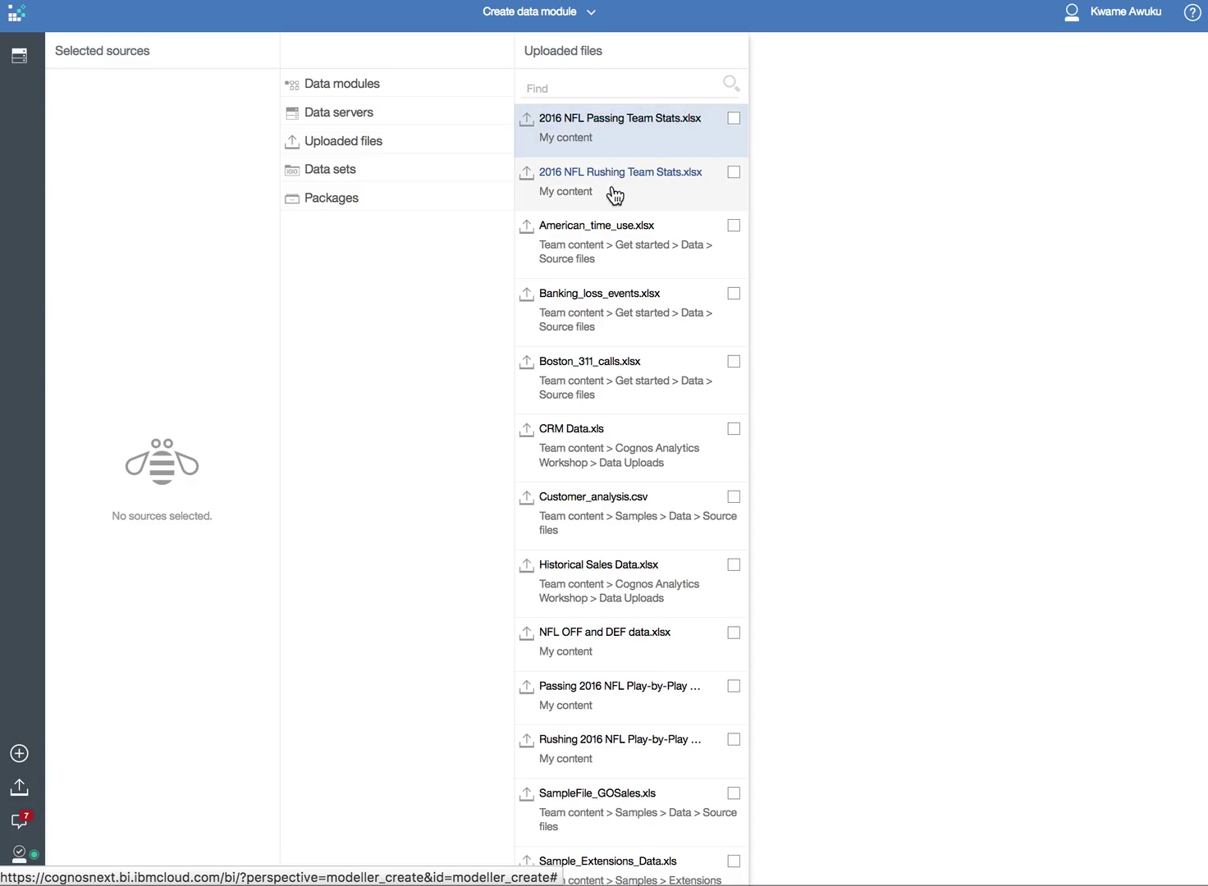
{"action": "left_click", "coordinate": [734, 118]}
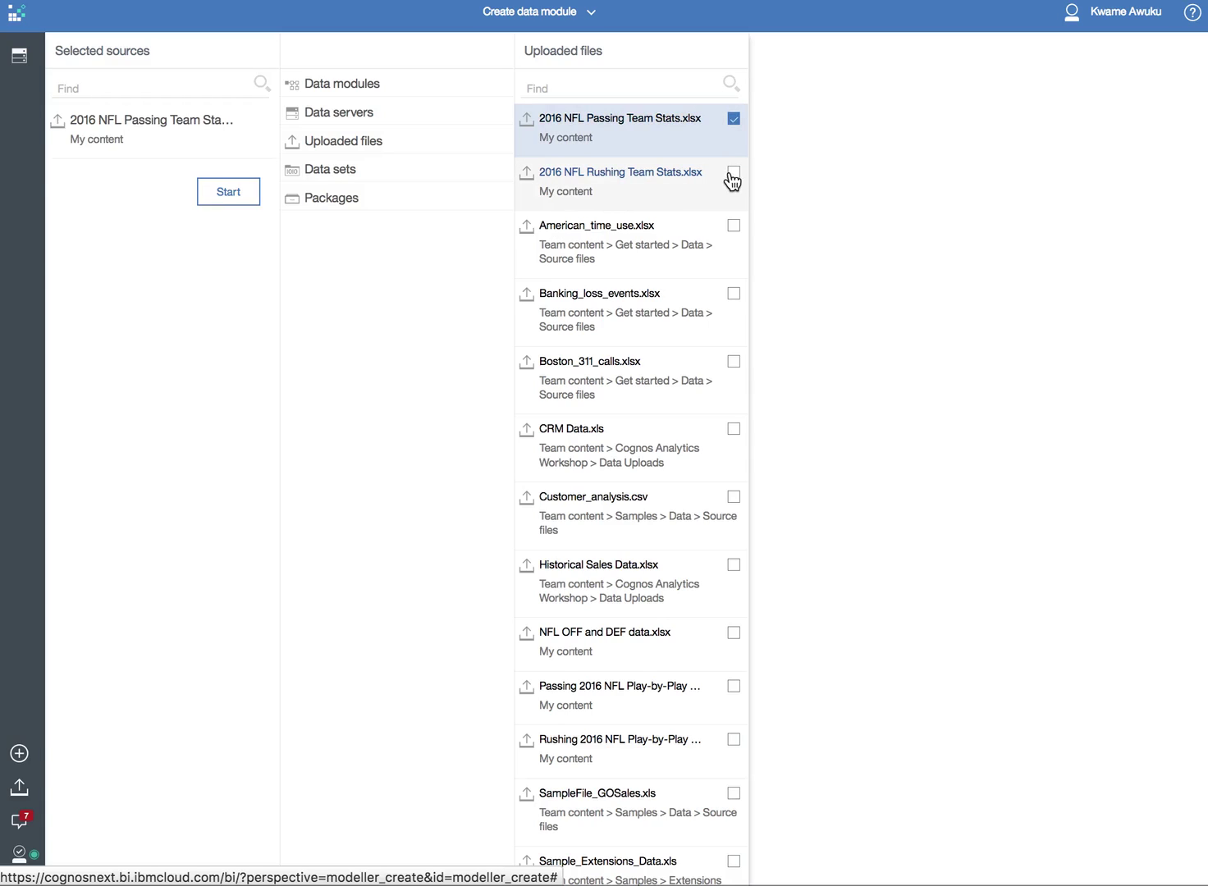
{"action": "left_click", "coordinate": [733, 174]}
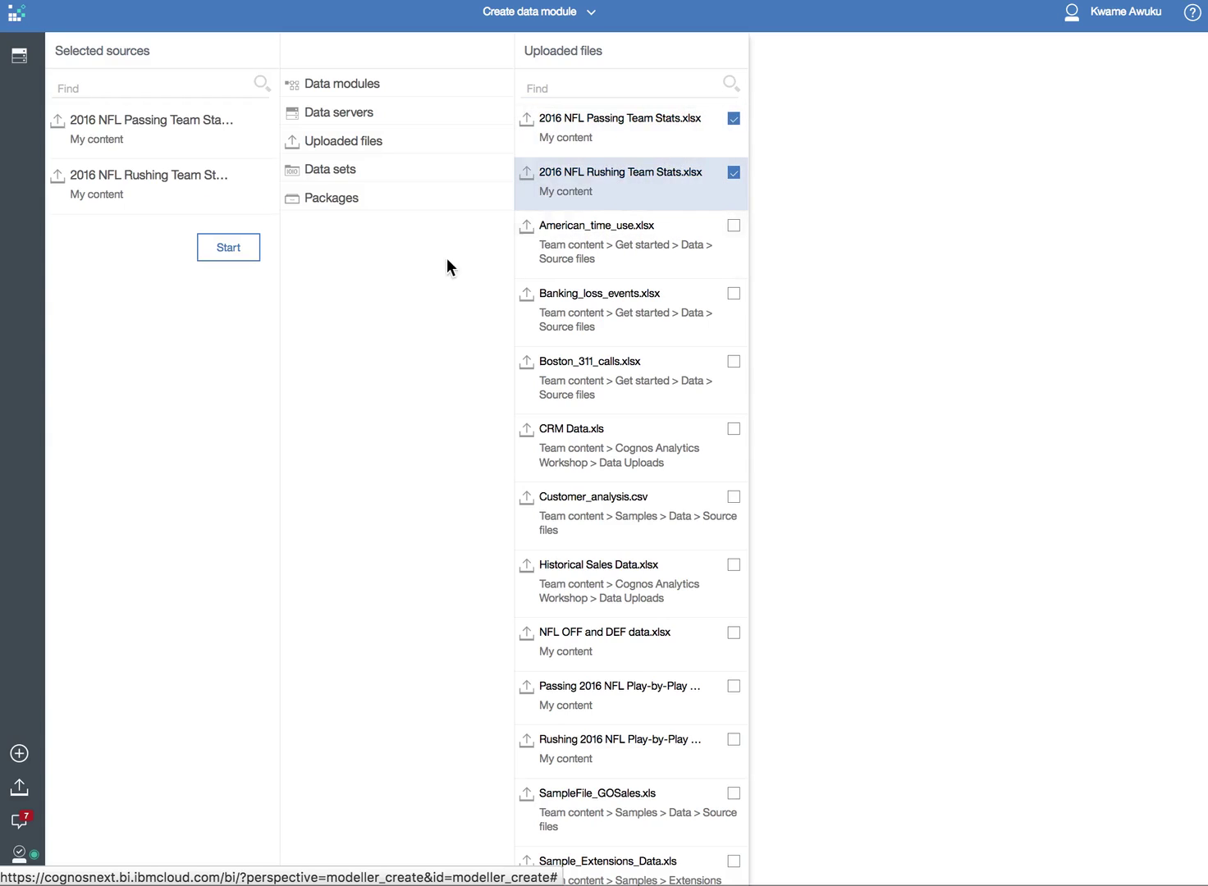
{"action": "left_click", "coordinate": [229, 256]}
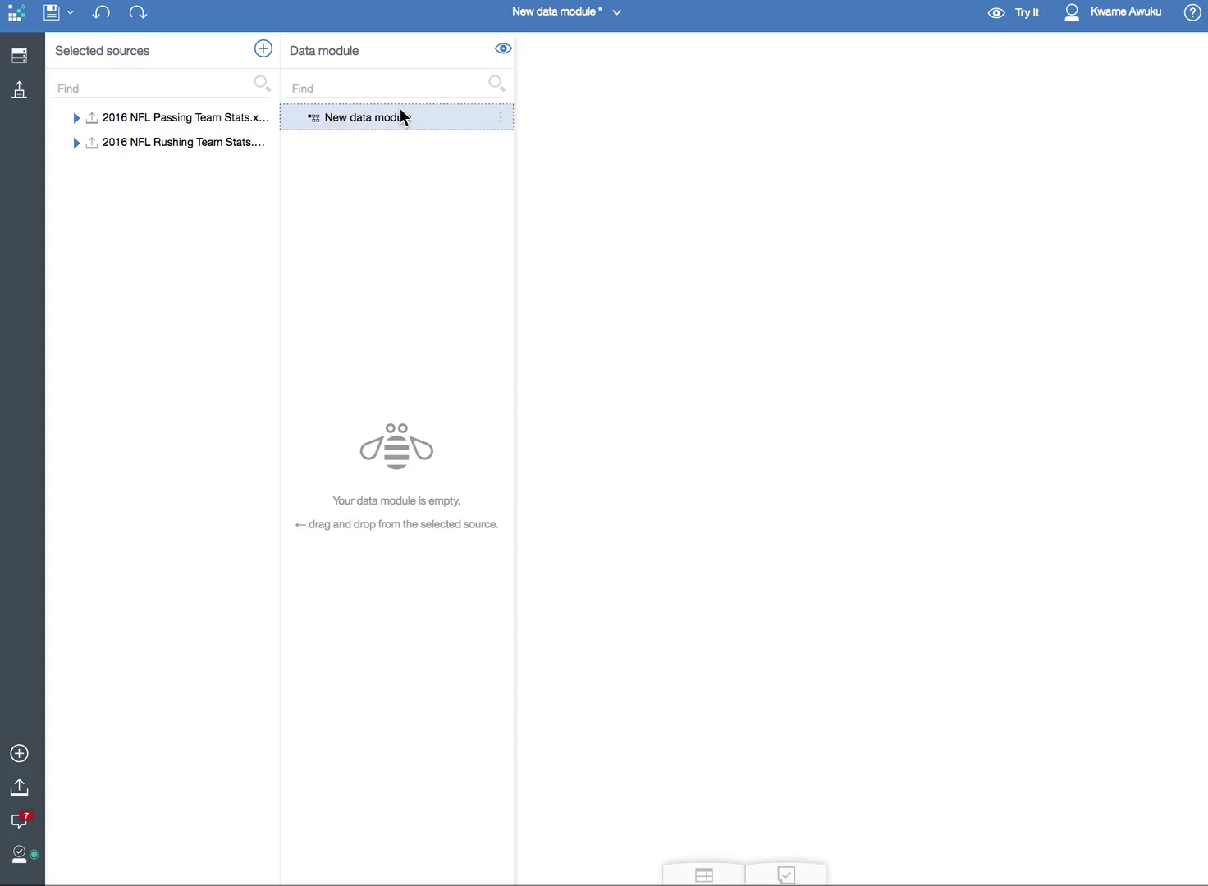
Add the 2016 Nfl Passing Team Stats and 2016 Nfl Rushing Team Stats tables to the new data module
{"action": "left_click", "coordinate": [130, 116]}
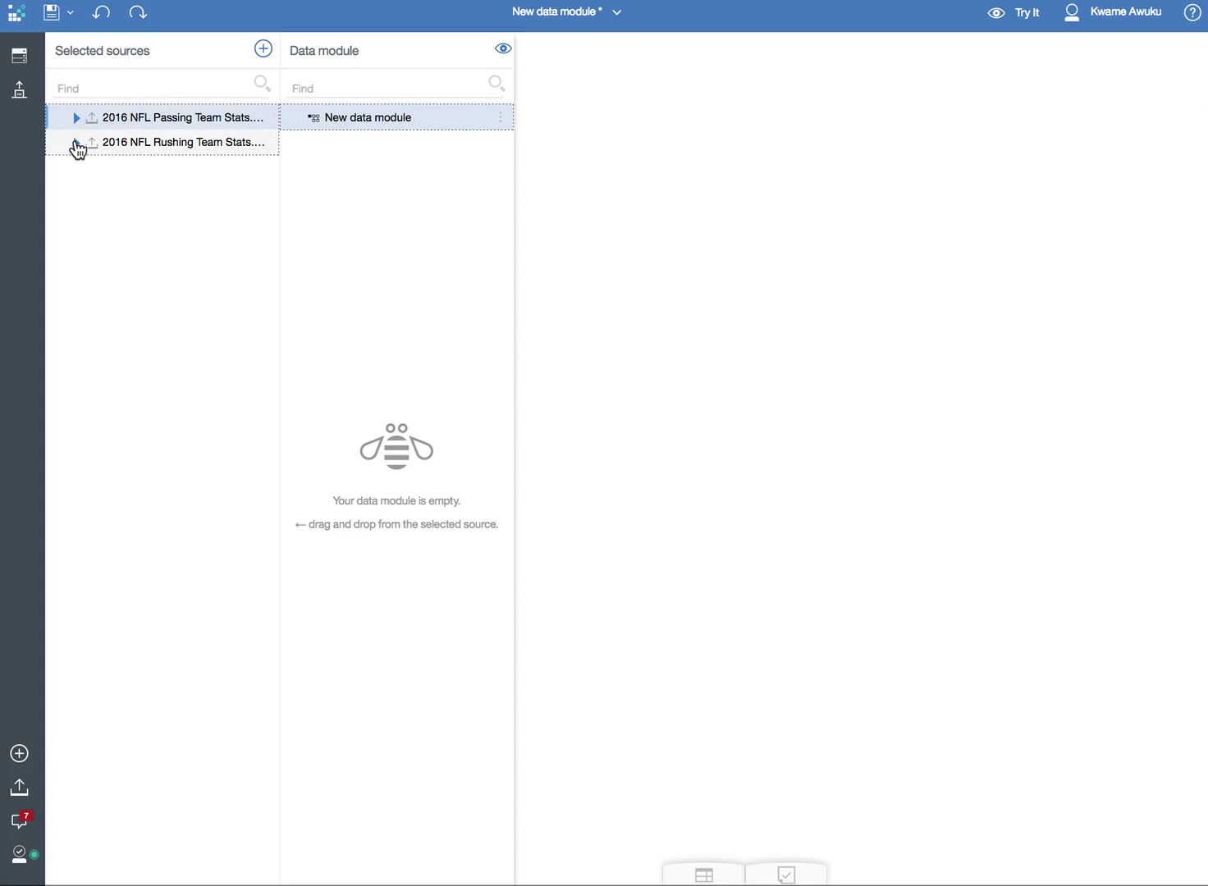
{"action": "left_click", "coordinate": [76, 118]}
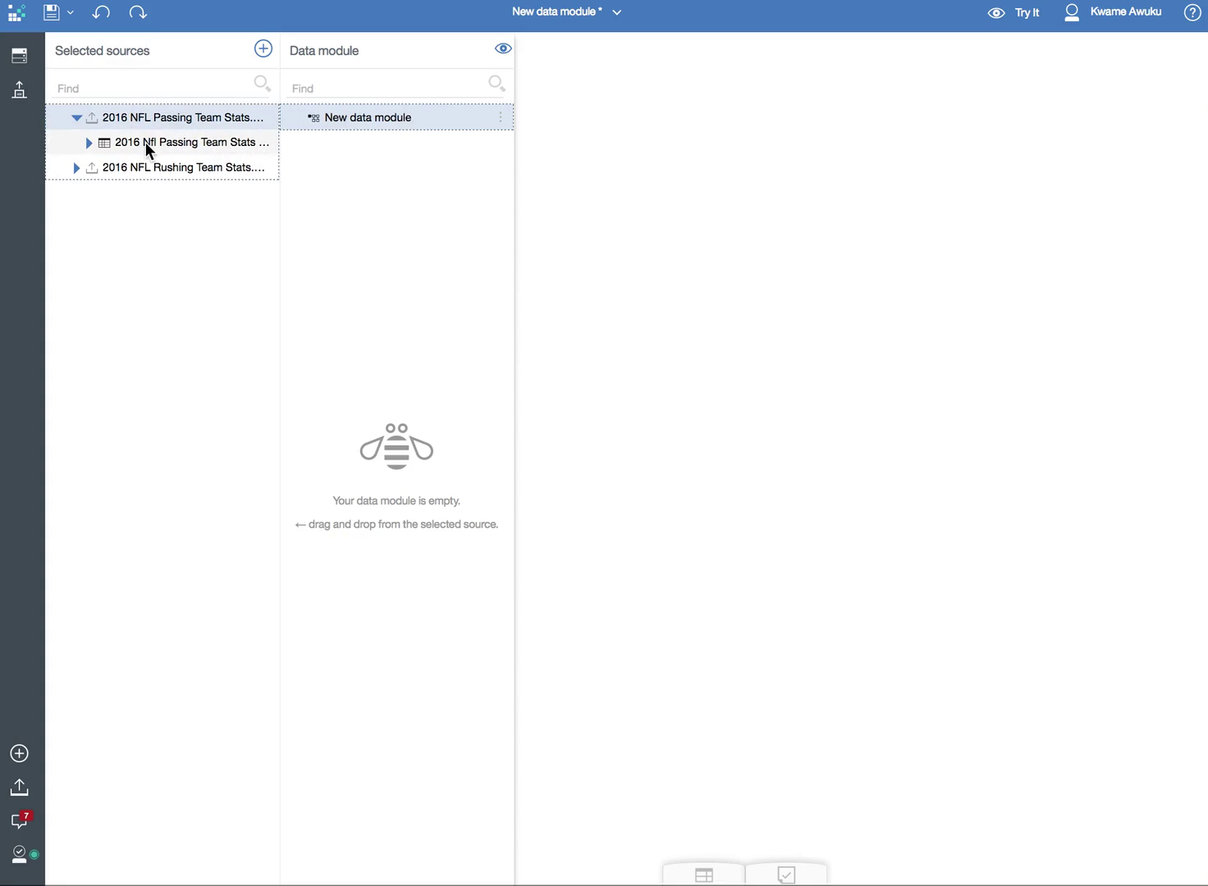
{"action": "left_click_drag", "start_coordinate": [141, 148], "coordinate": [318, 164]}
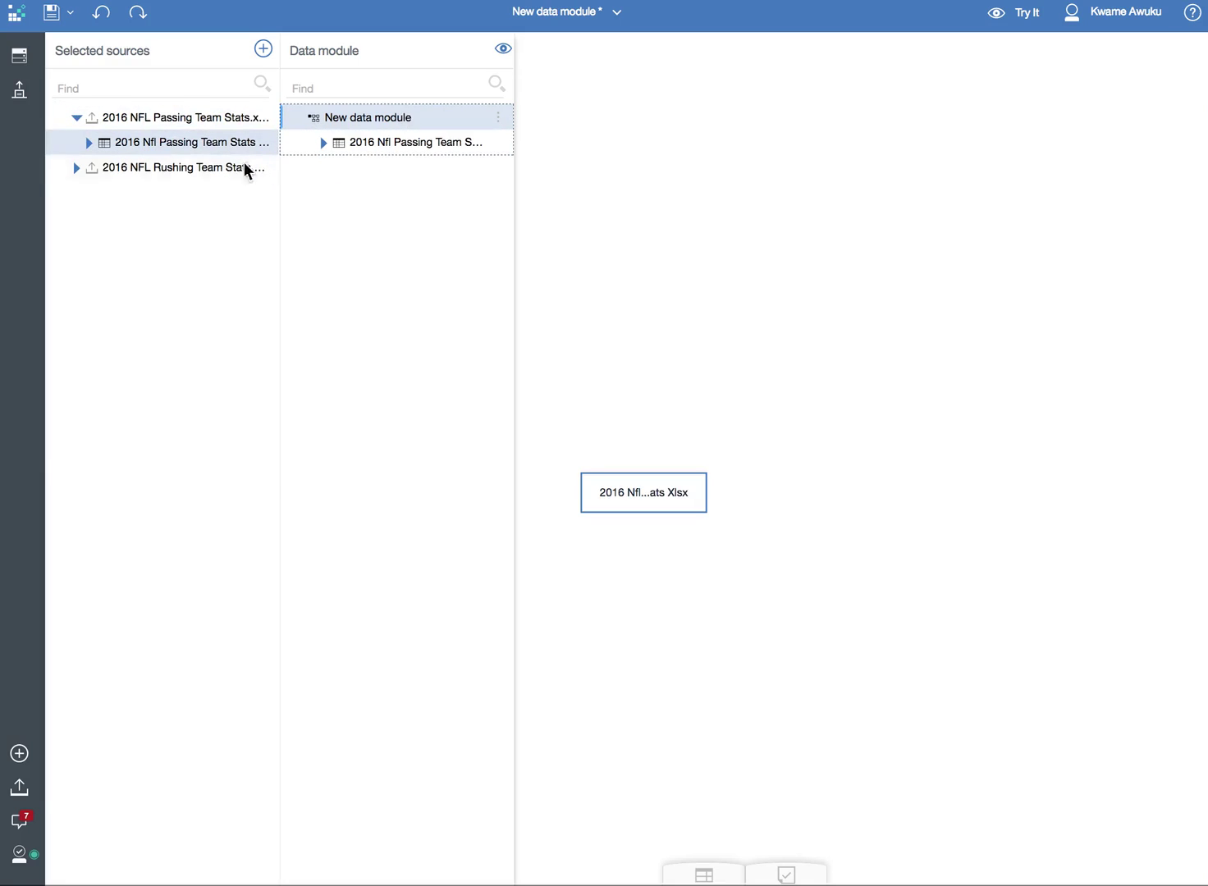
{"action": "left_click", "coordinate": [76, 169]}
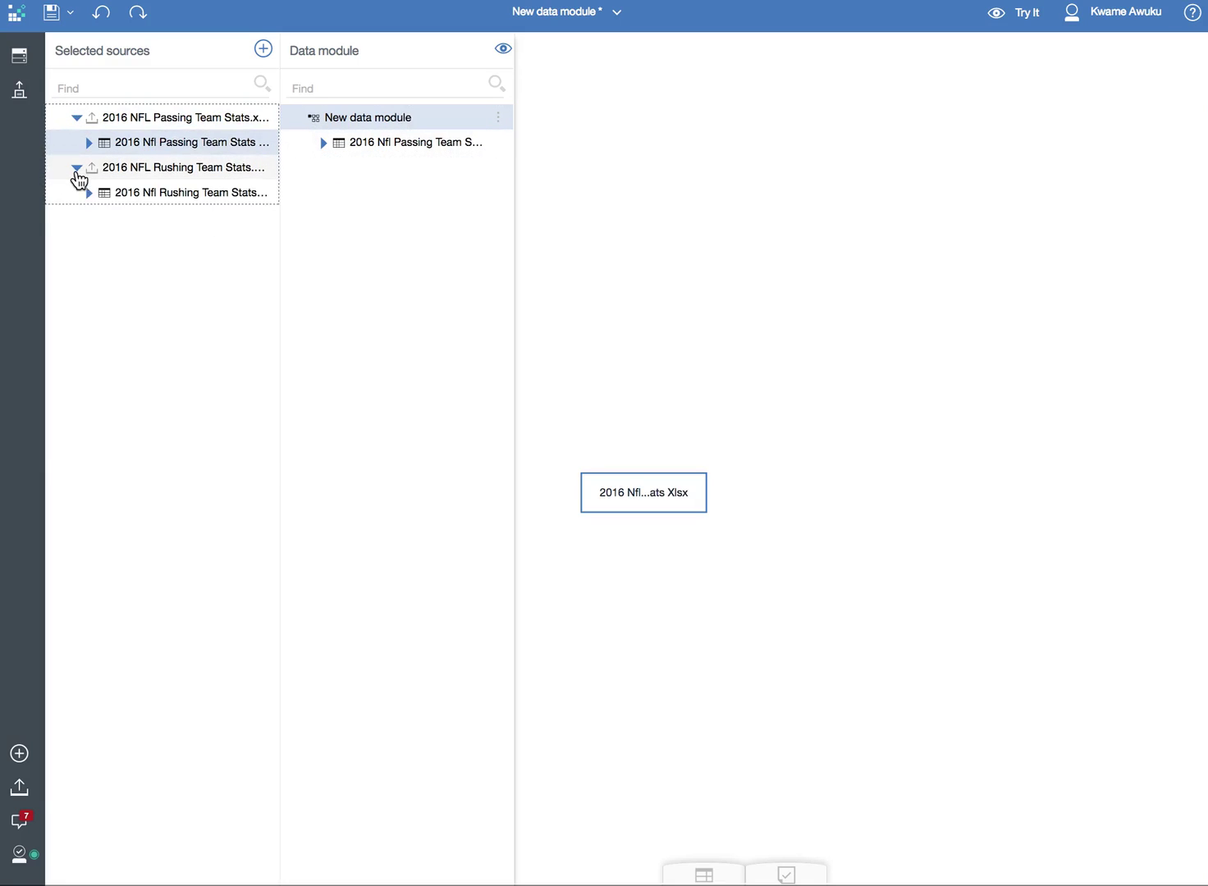
{"action": "left_click_drag", "start_coordinate": [140, 195], "coordinate": [315, 220]}
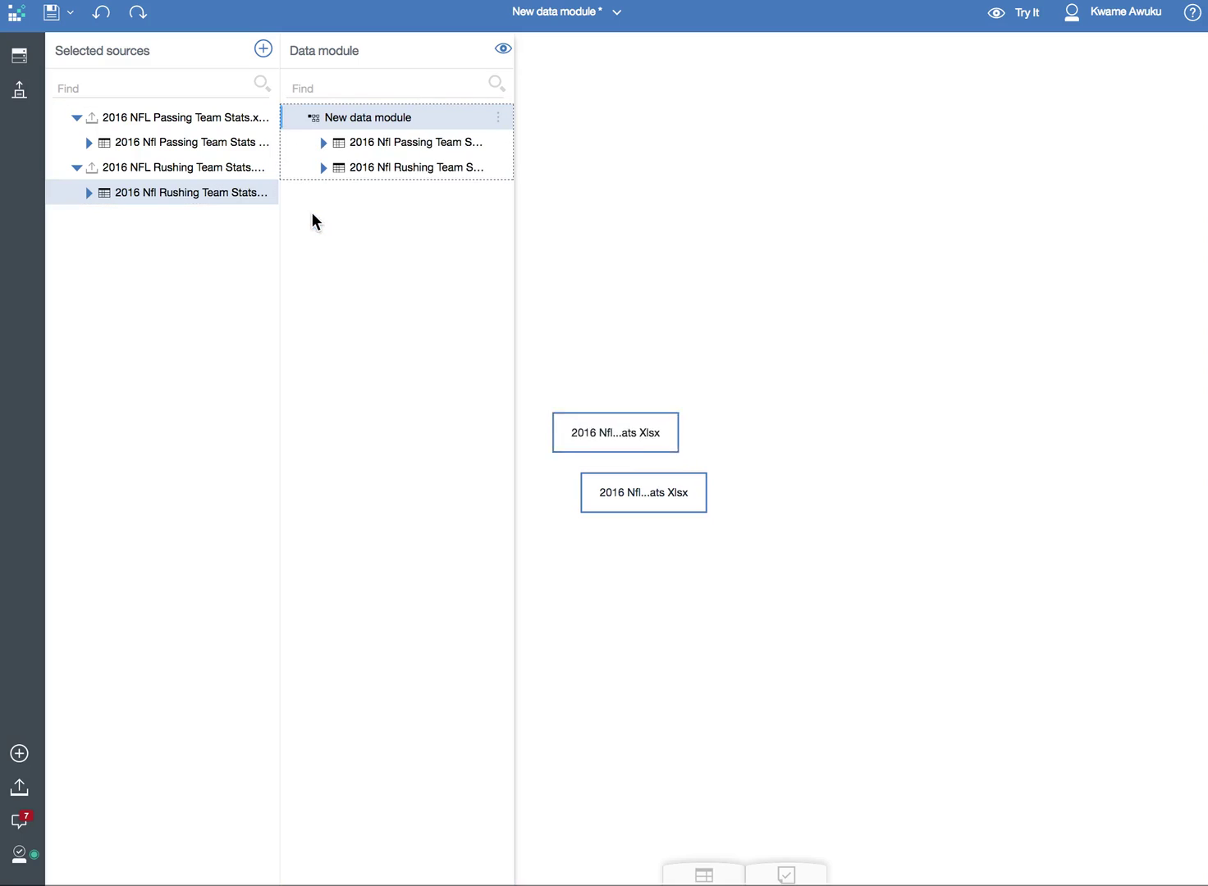
Examine the passing table's properties, including filters and relationships, and its fields from ID to PLAYOFFS in the data module
{"action": "left_click", "coordinate": [433, 146]}
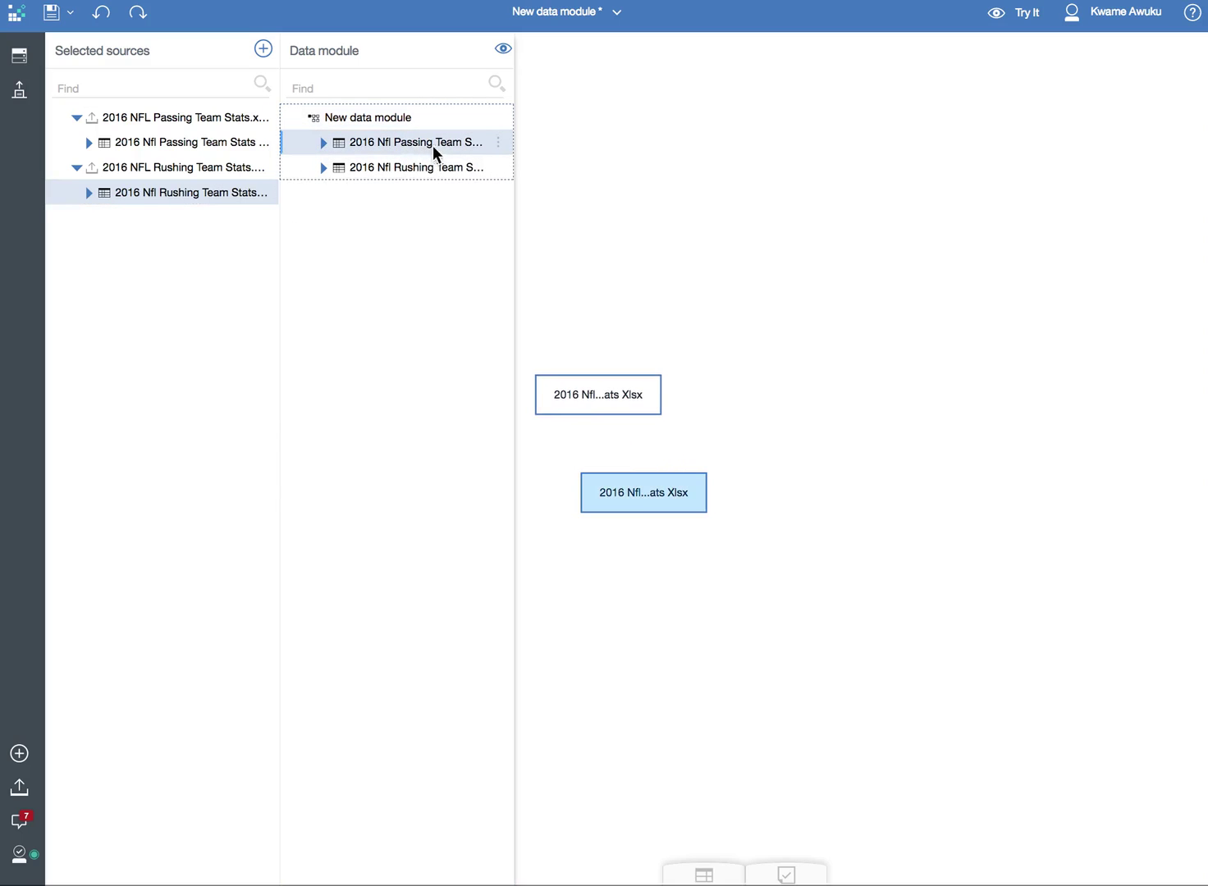
{"action": "left_click", "coordinate": [320, 144]}
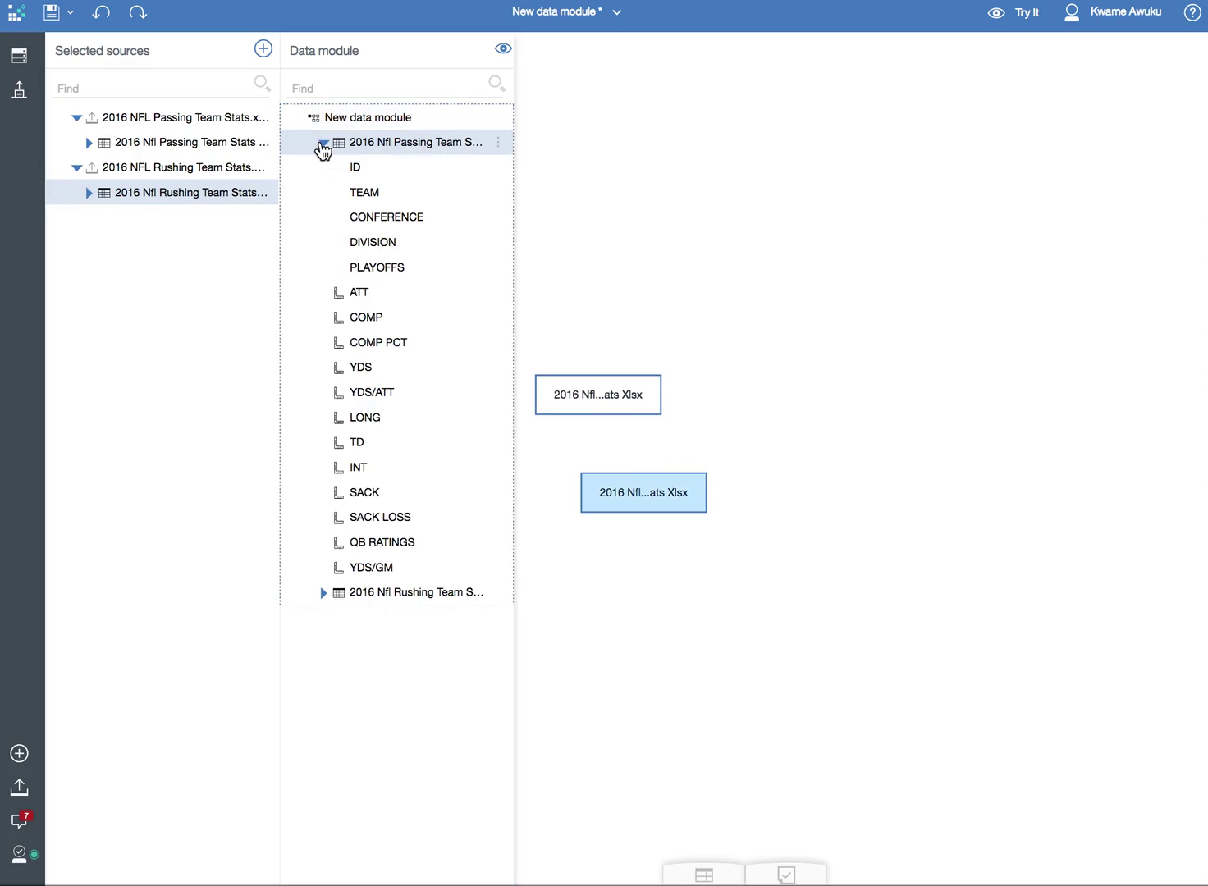
{"action": "left_click", "coordinate": [497, 144]}
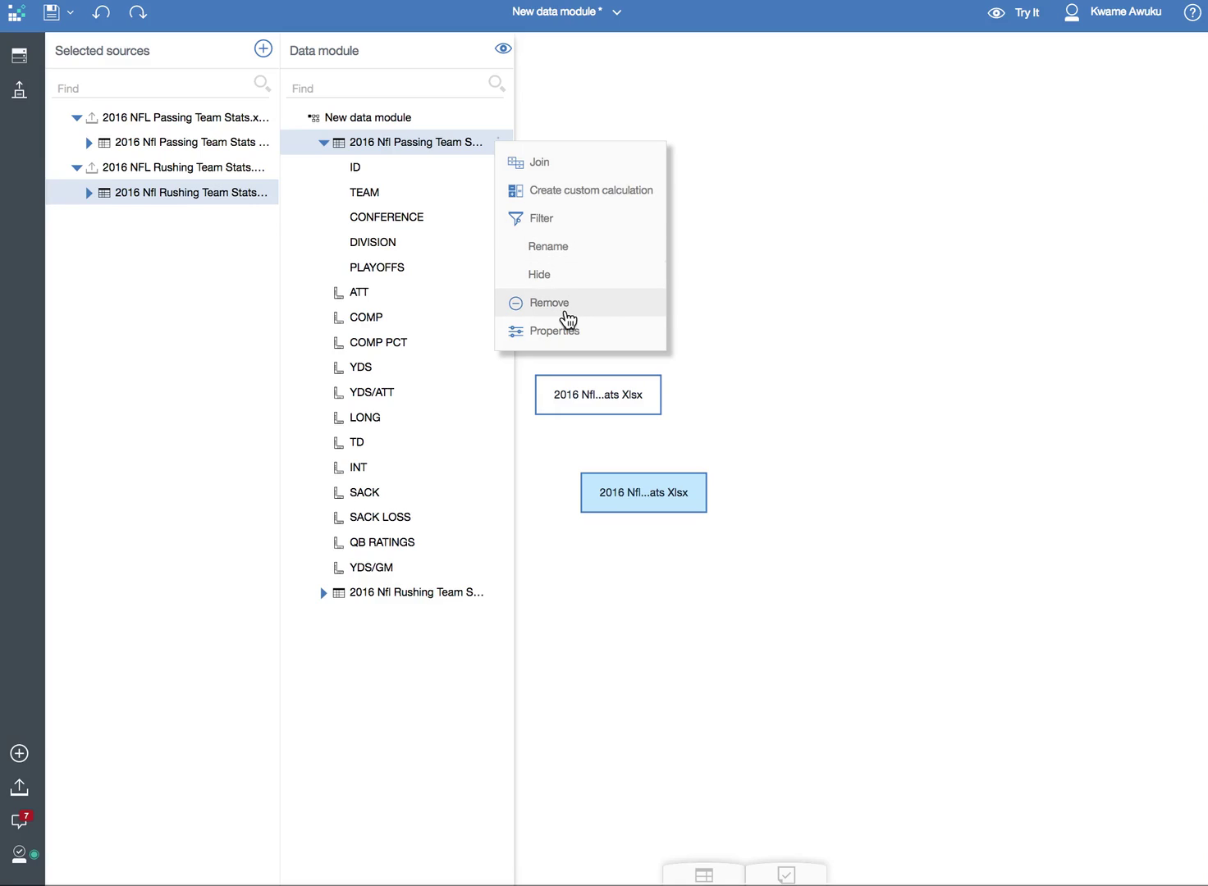
{"action": "left_click", "coordinate": [545, 331]}
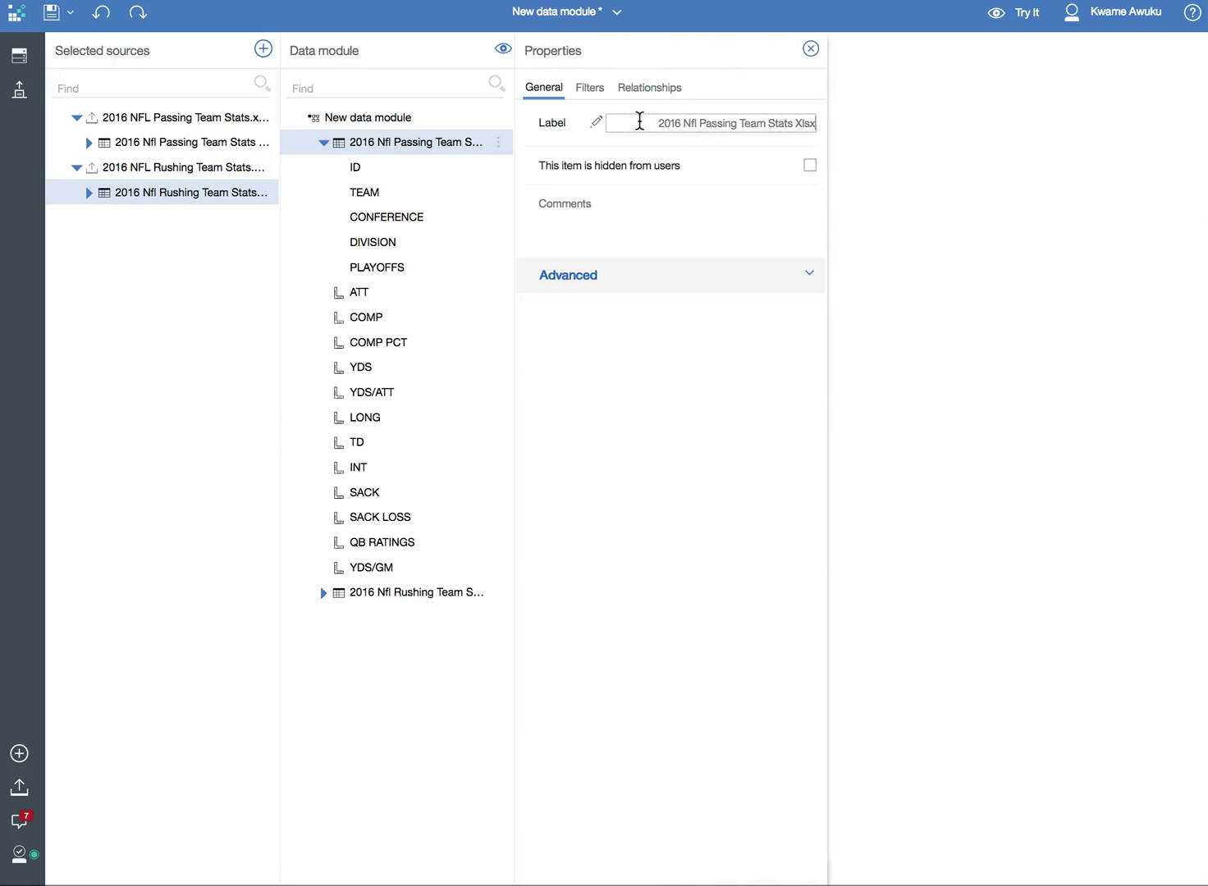
{"action": "left_click", "coordinate": [590, 90]}
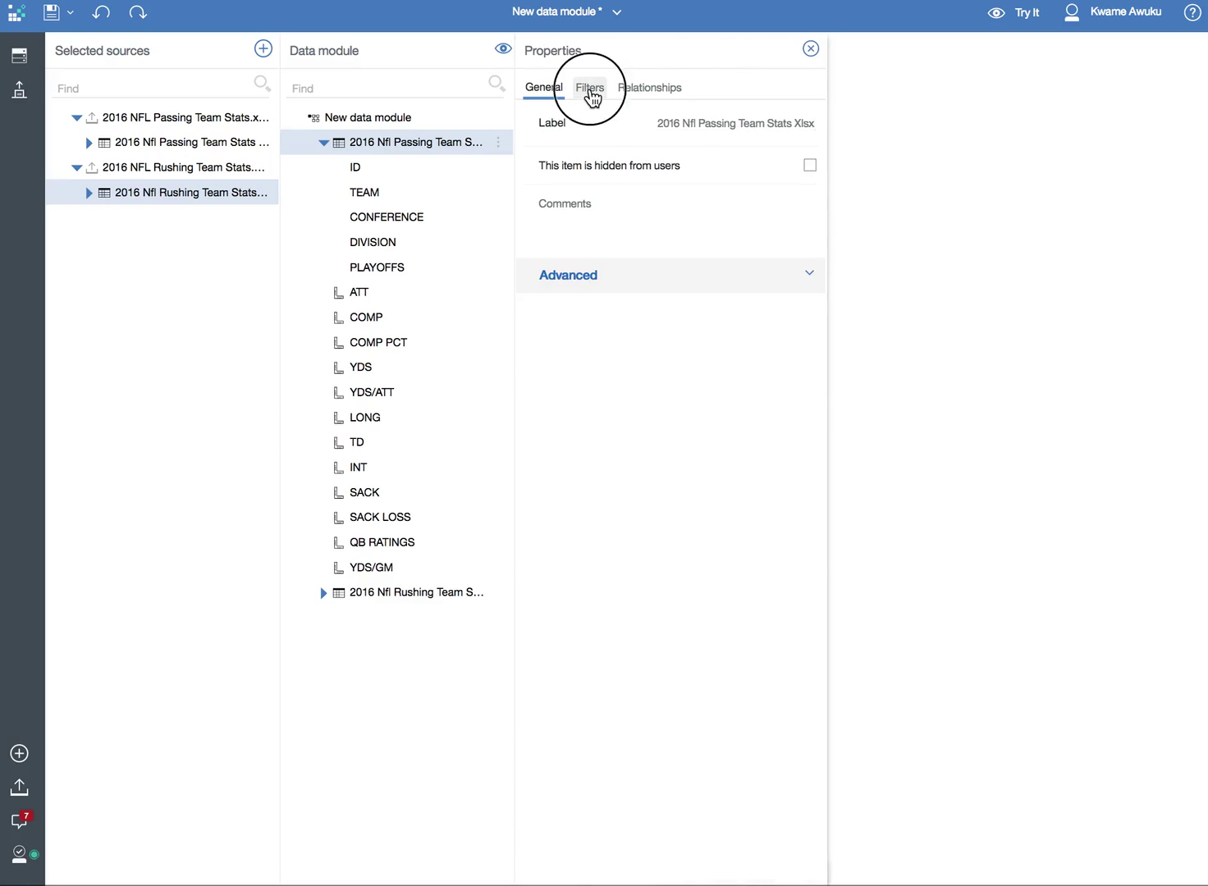
{"action": "left_click", "coordinate": [652, 90]}
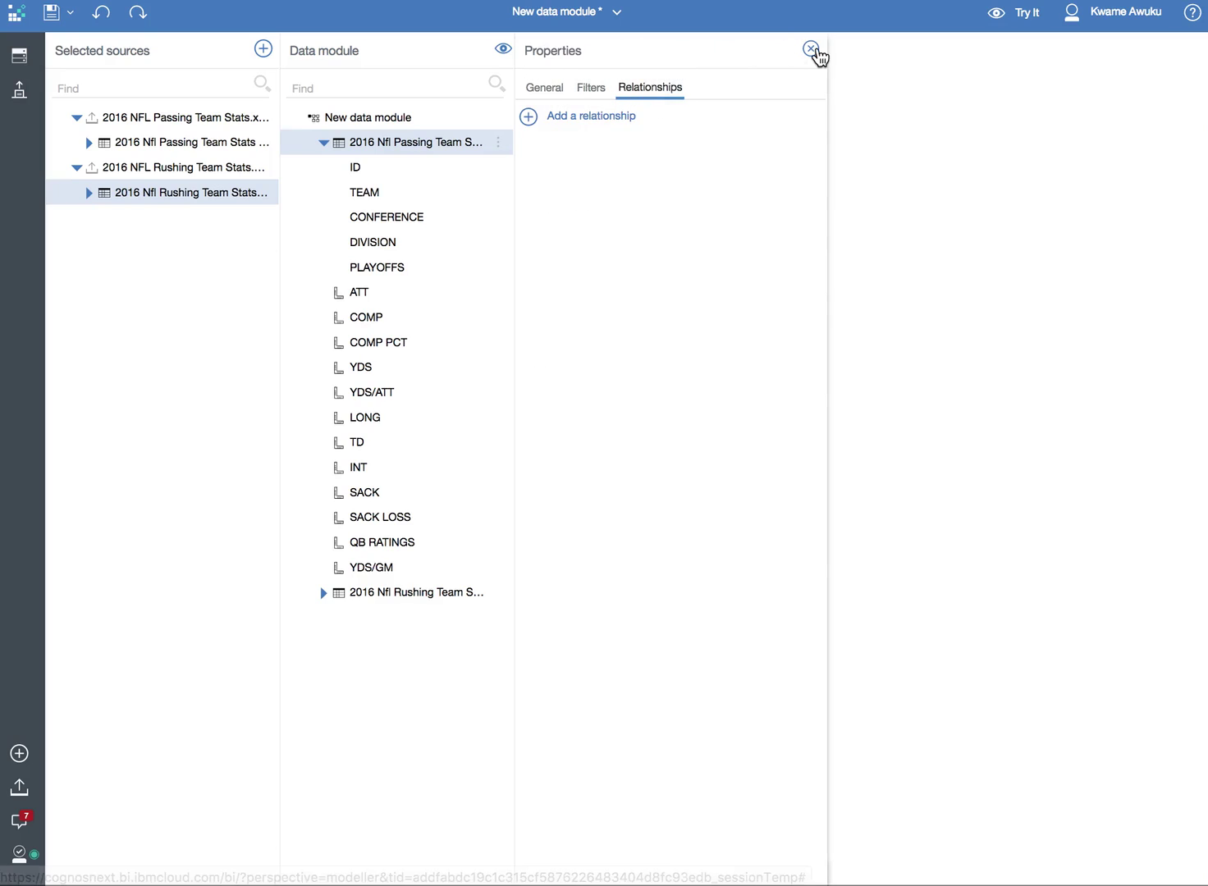
{"action": "left_click", "coordinate": [812, 52]}
{"action": "left_click", "coordinate": [480, 174]}
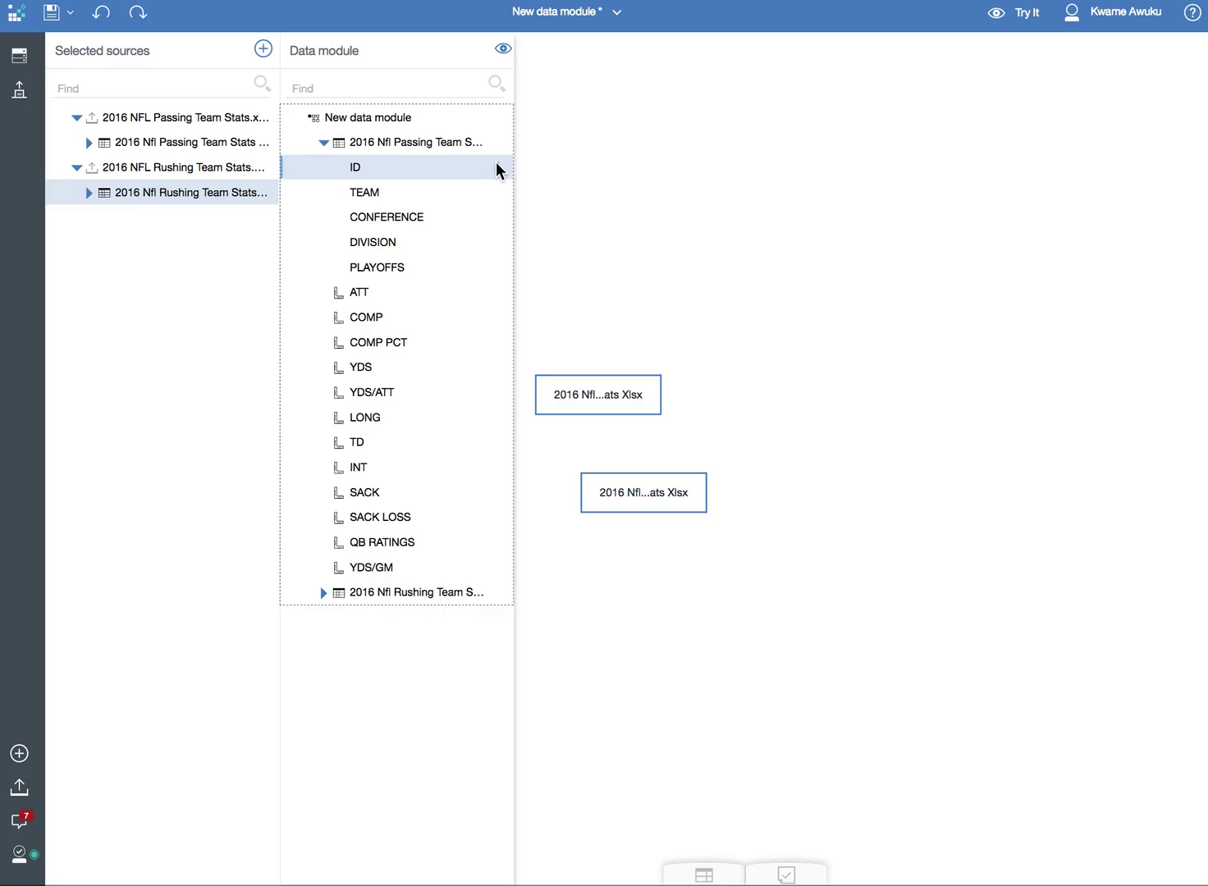
{"action": "left_click", "coordinate": [380, 195]}
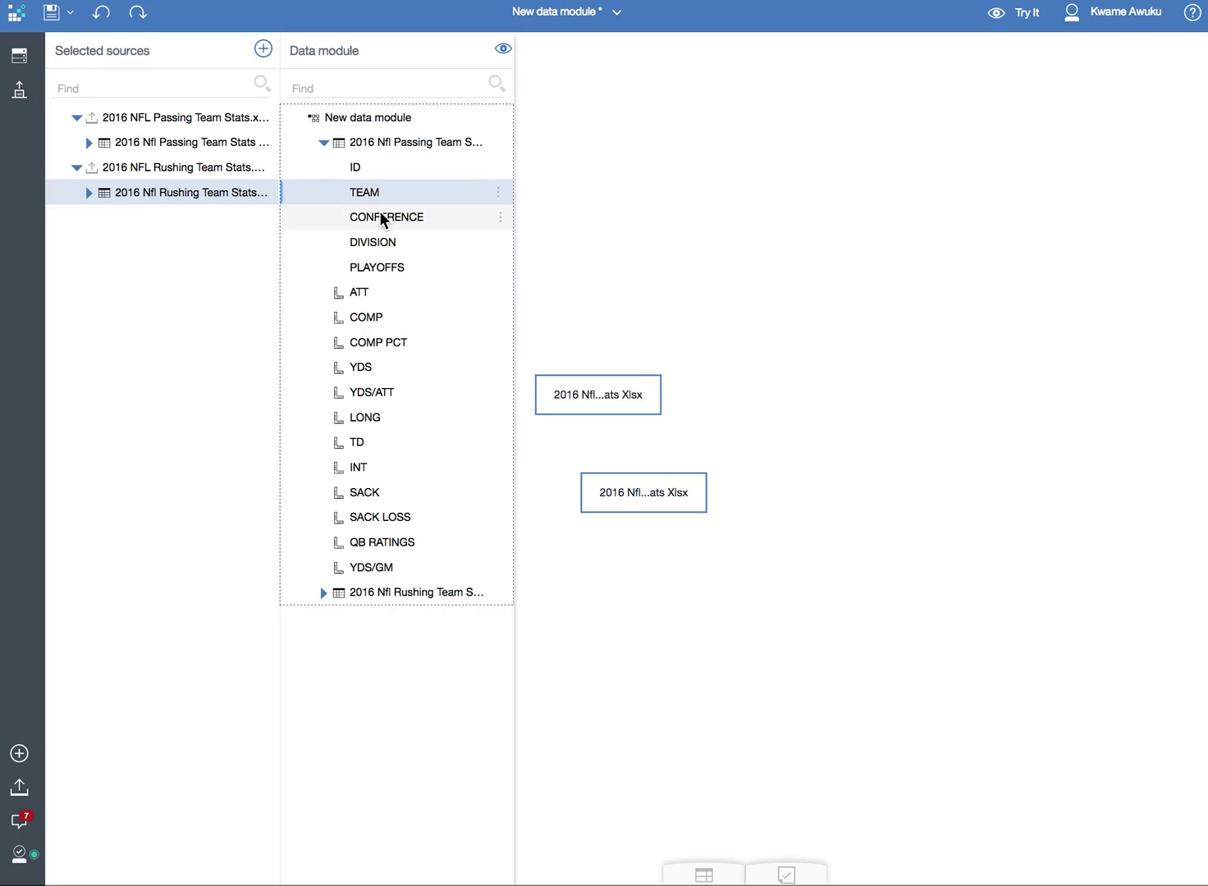
{"action": "left_click", "coordinate": [380, 219]}
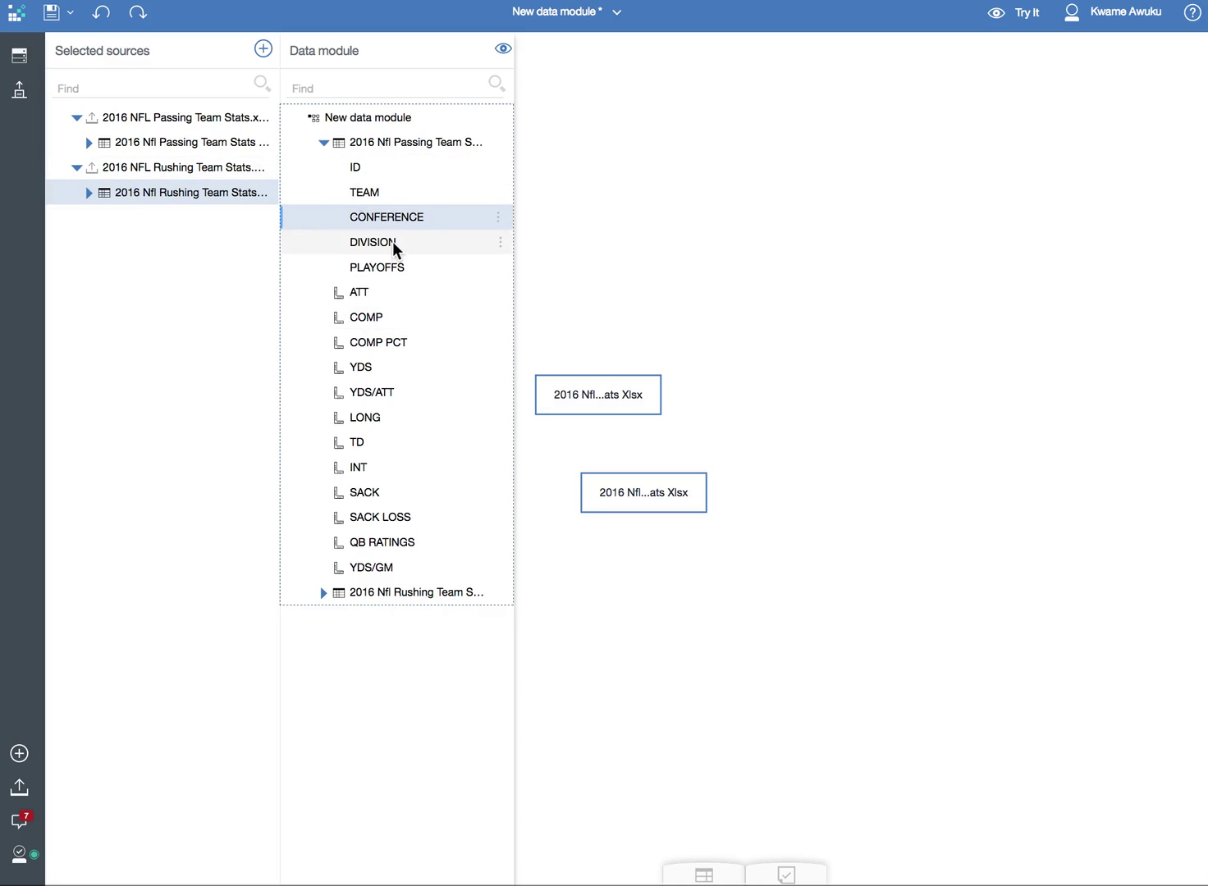
{"action": "left_click", "coordinate": [393, 246]}
{"action": "left_click", "coordinate": [386, 266]}
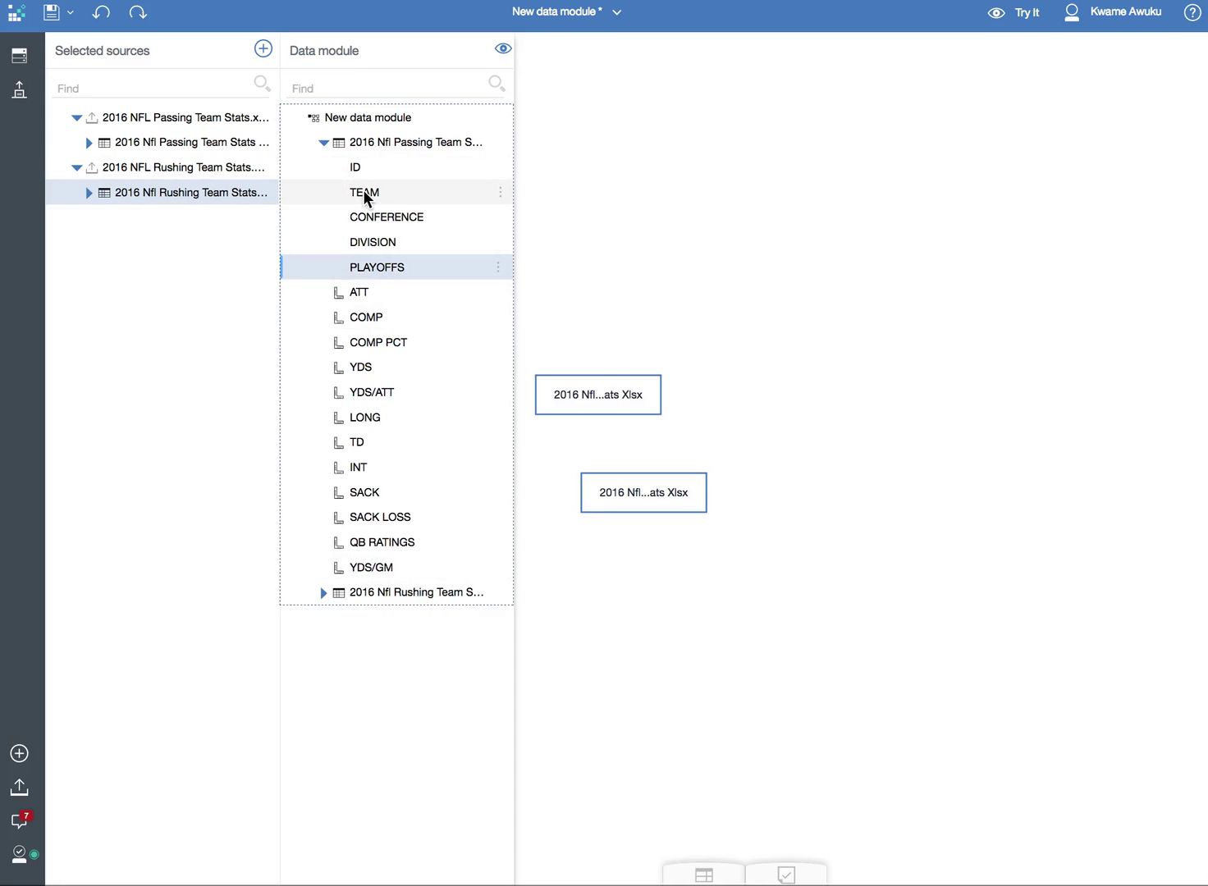
{"action": "left_click", "coordinate": [389, 169]}
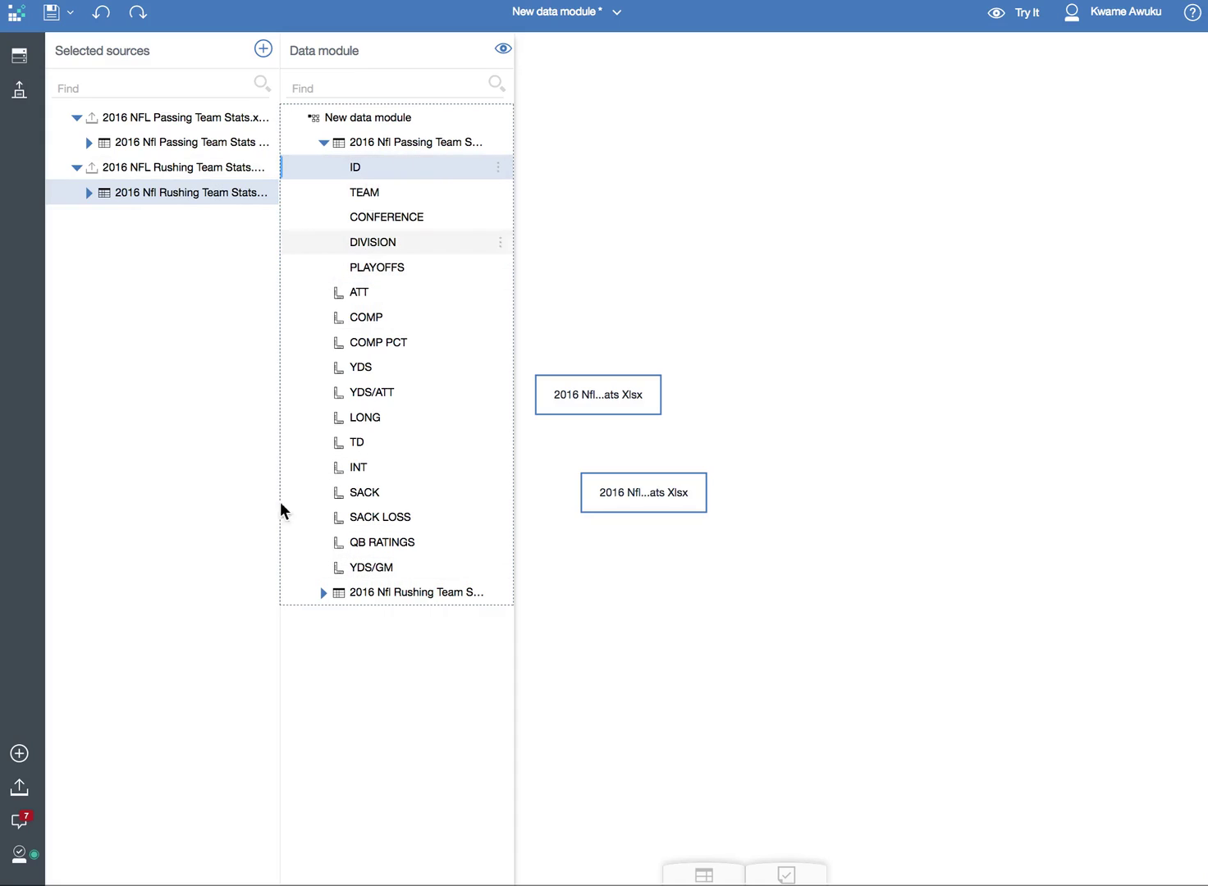
Hide the ID field in both the passing and the rushing table of the data module
{"action": "left_click", "coordinate": [324, 592]}
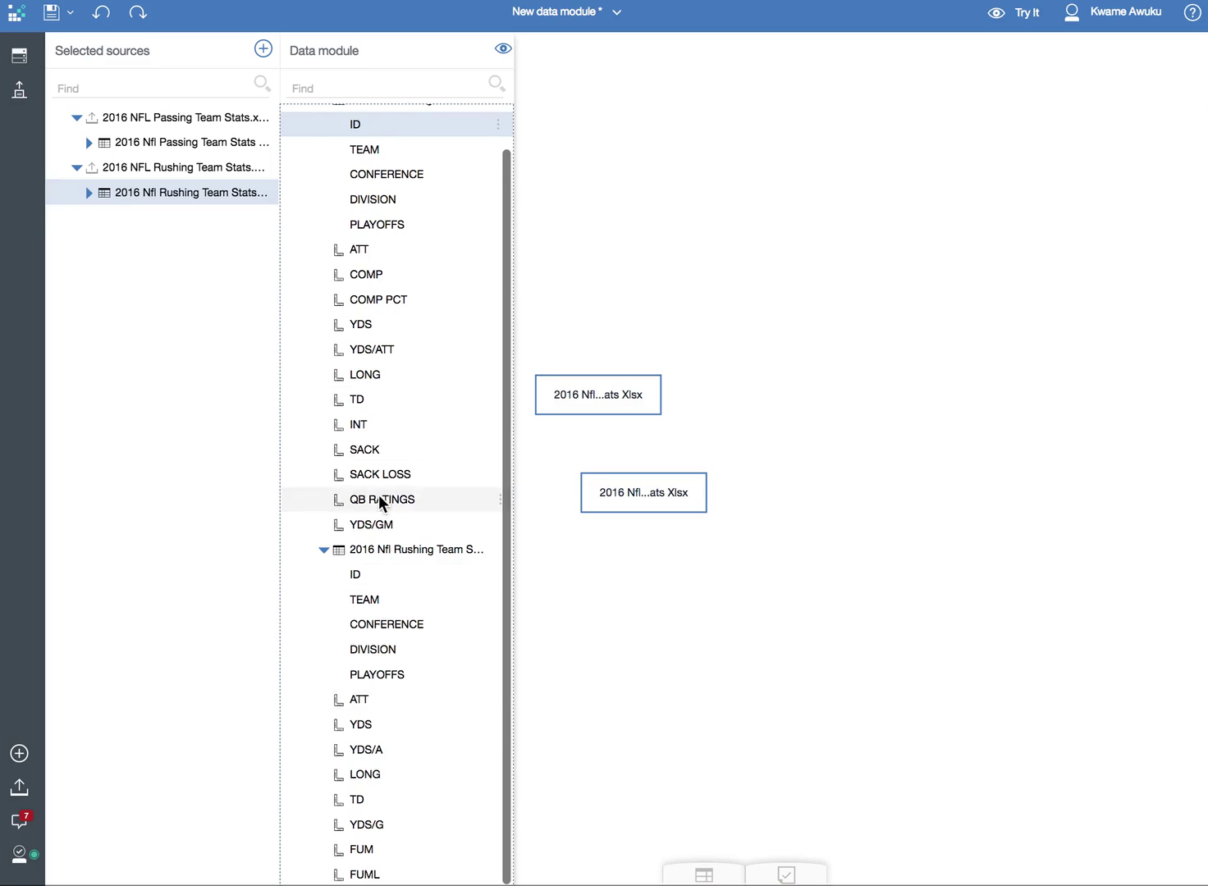
{"action": "scroll", "coordinate": [410, 192], "scroll_direction": "up", "scroll_amount": 1}
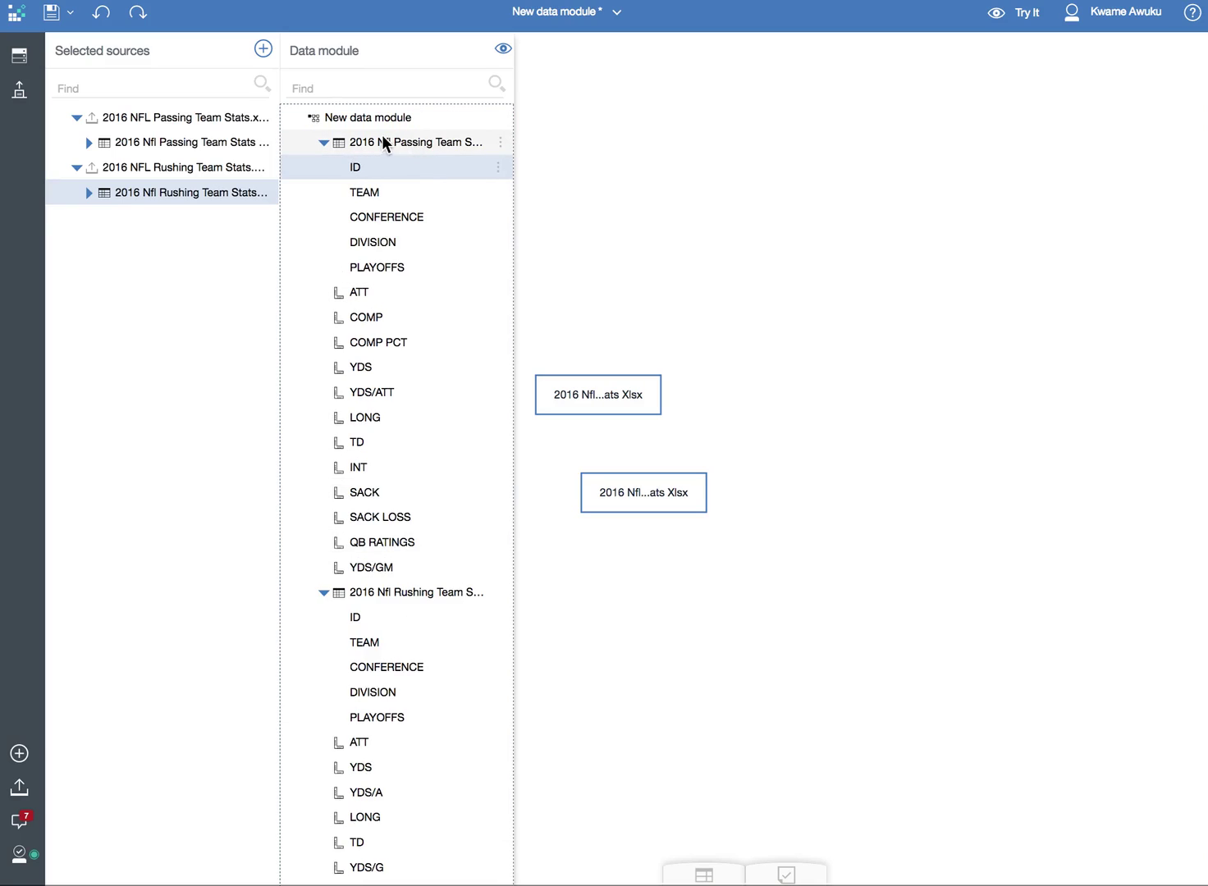
{"action": "left_click", "coordinate": [498, 167]}
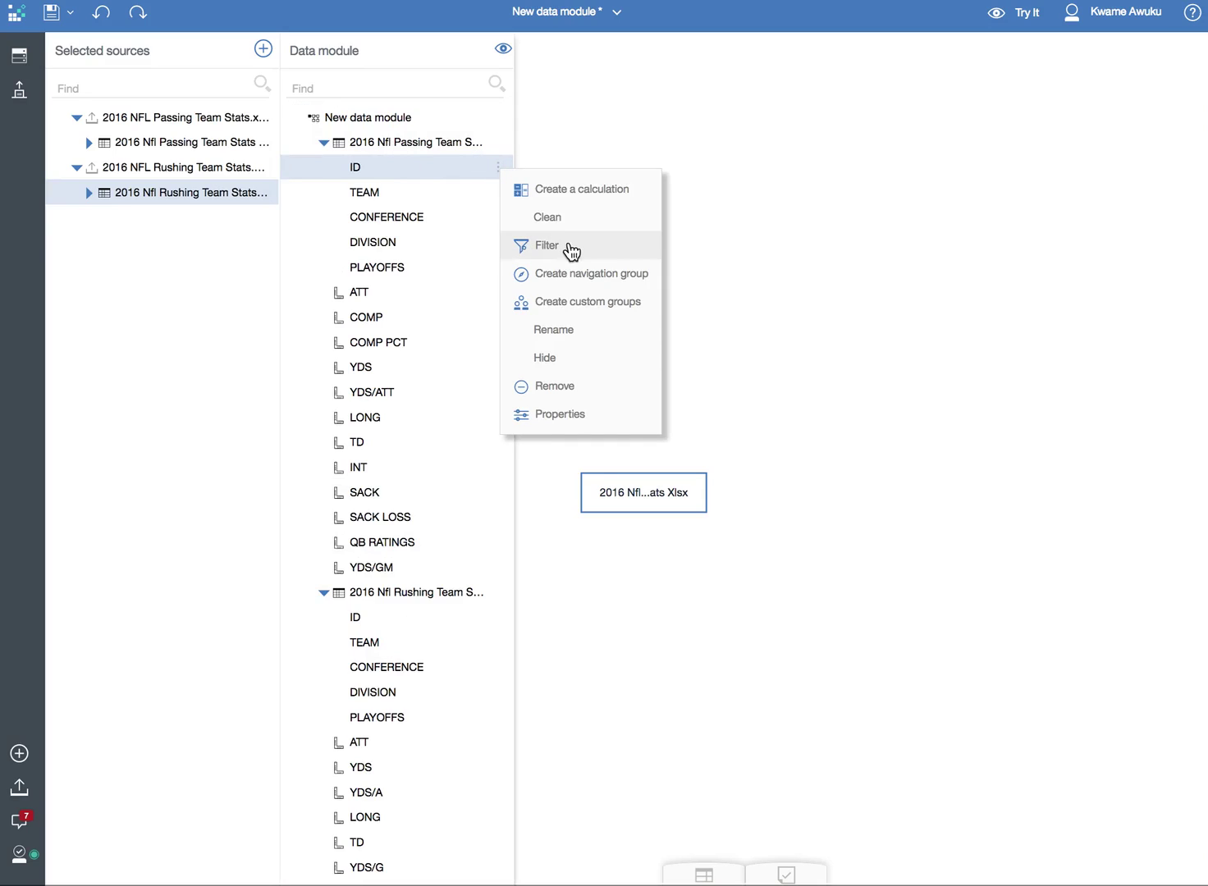
{"action": "left_click", "coordinate": [572, 361]}
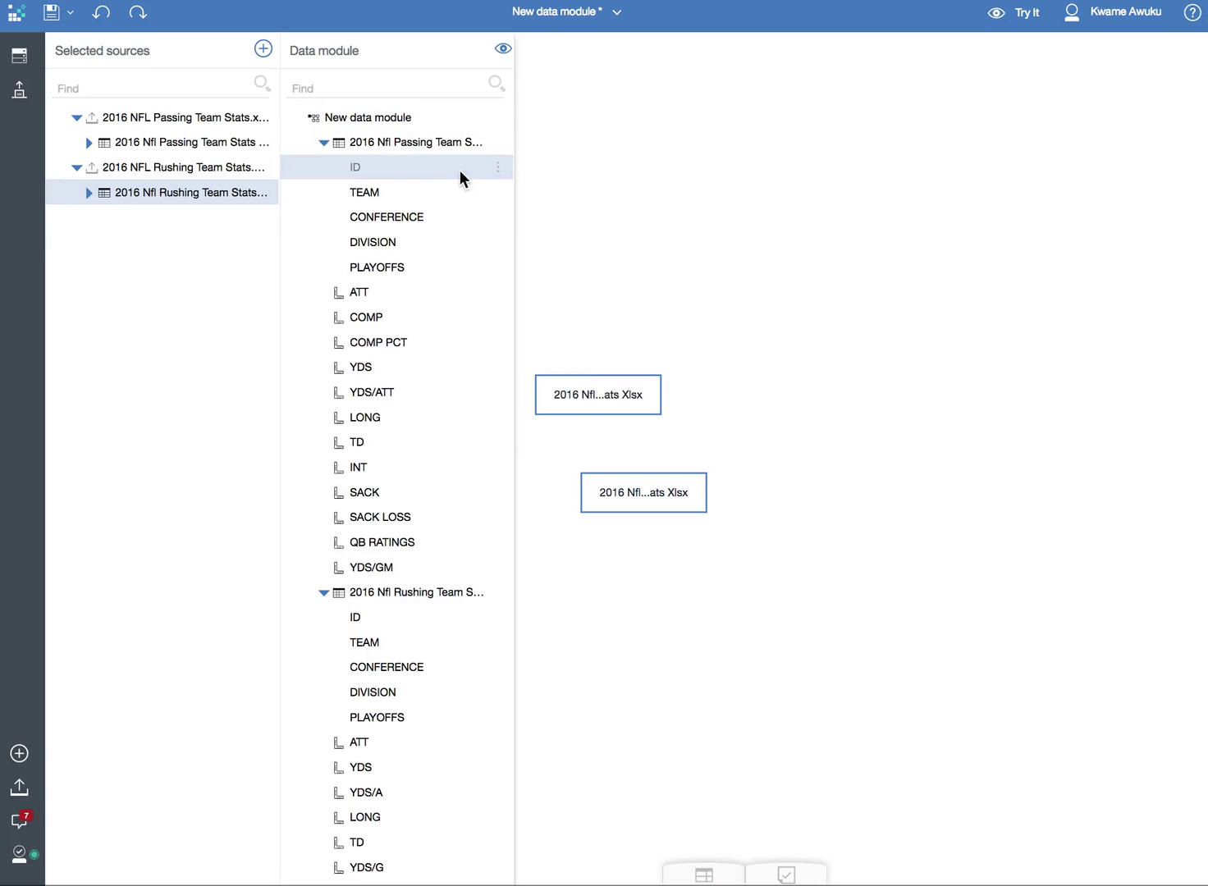
{"action": "left_click", "coordinate": [496, 617]}
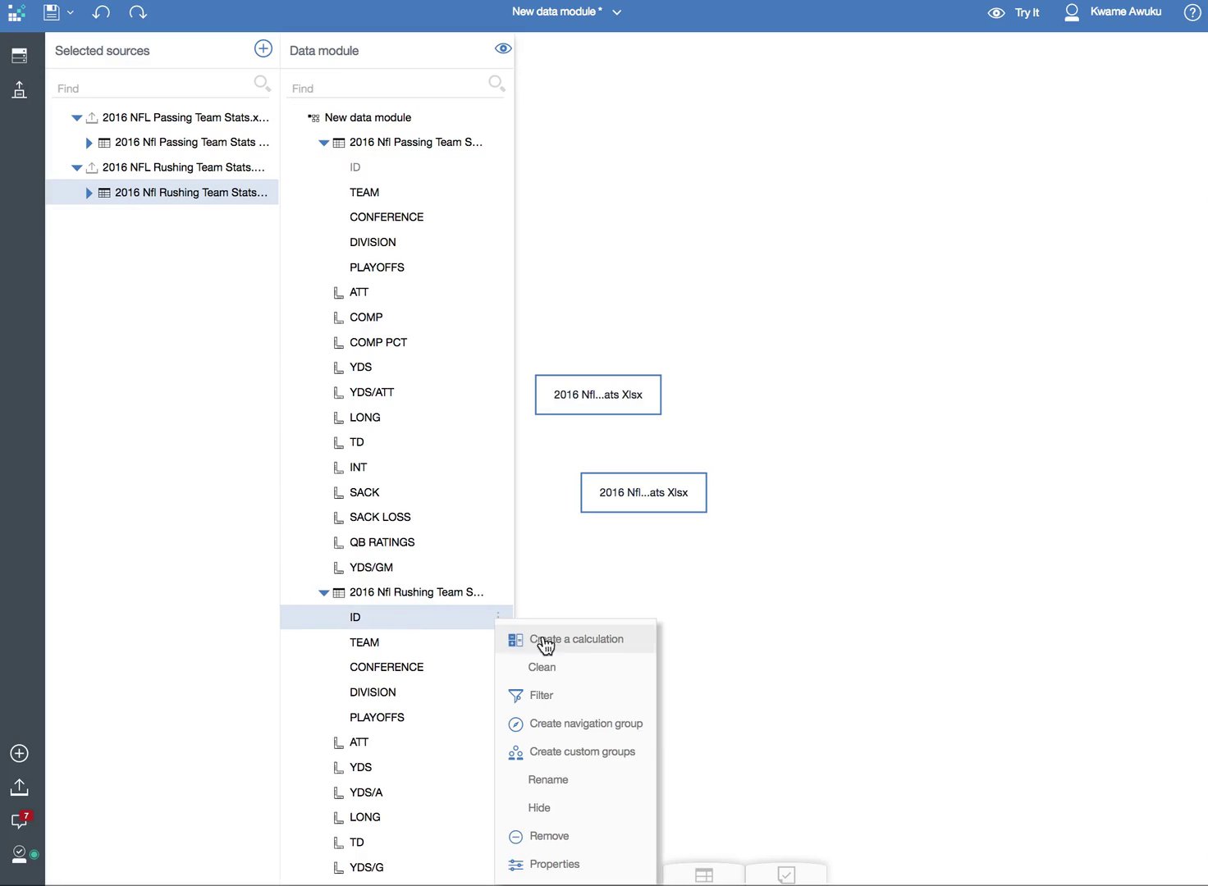
{"action": "left_click", "coordinate": [564, 809]}
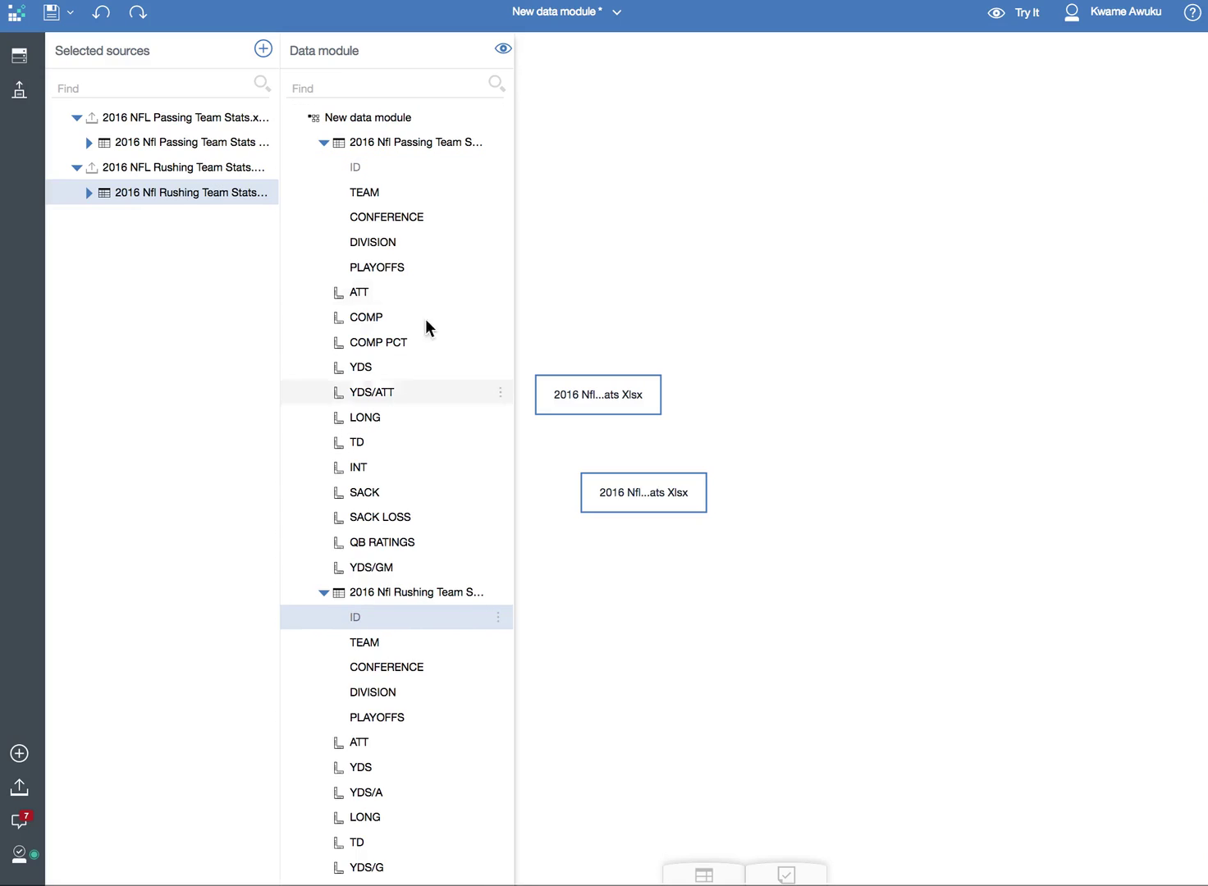
Rename the passing table's ATT field to "Passing ATT"
{"action": "left_click", "coordinate": [448, 196]}
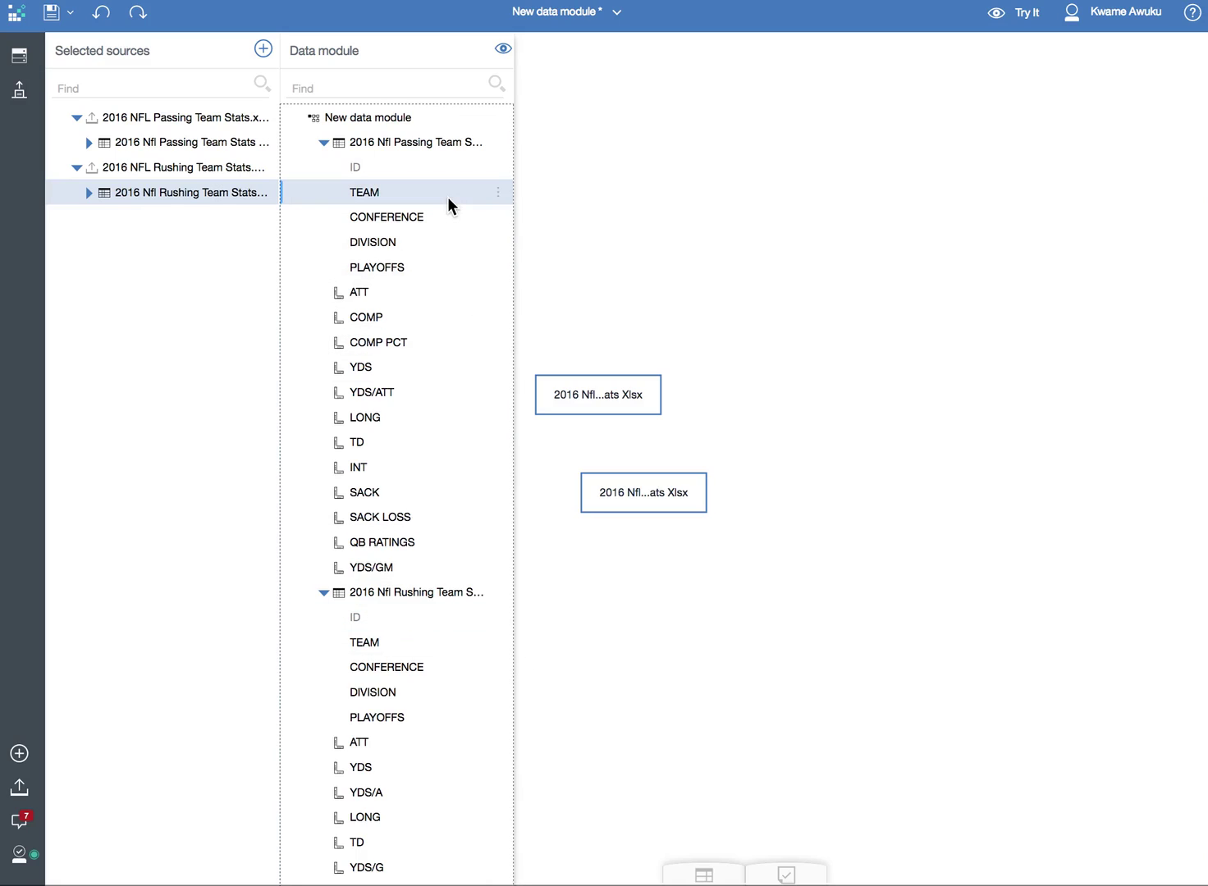
{"action": "left_click", "coordinate": [418, 296]}
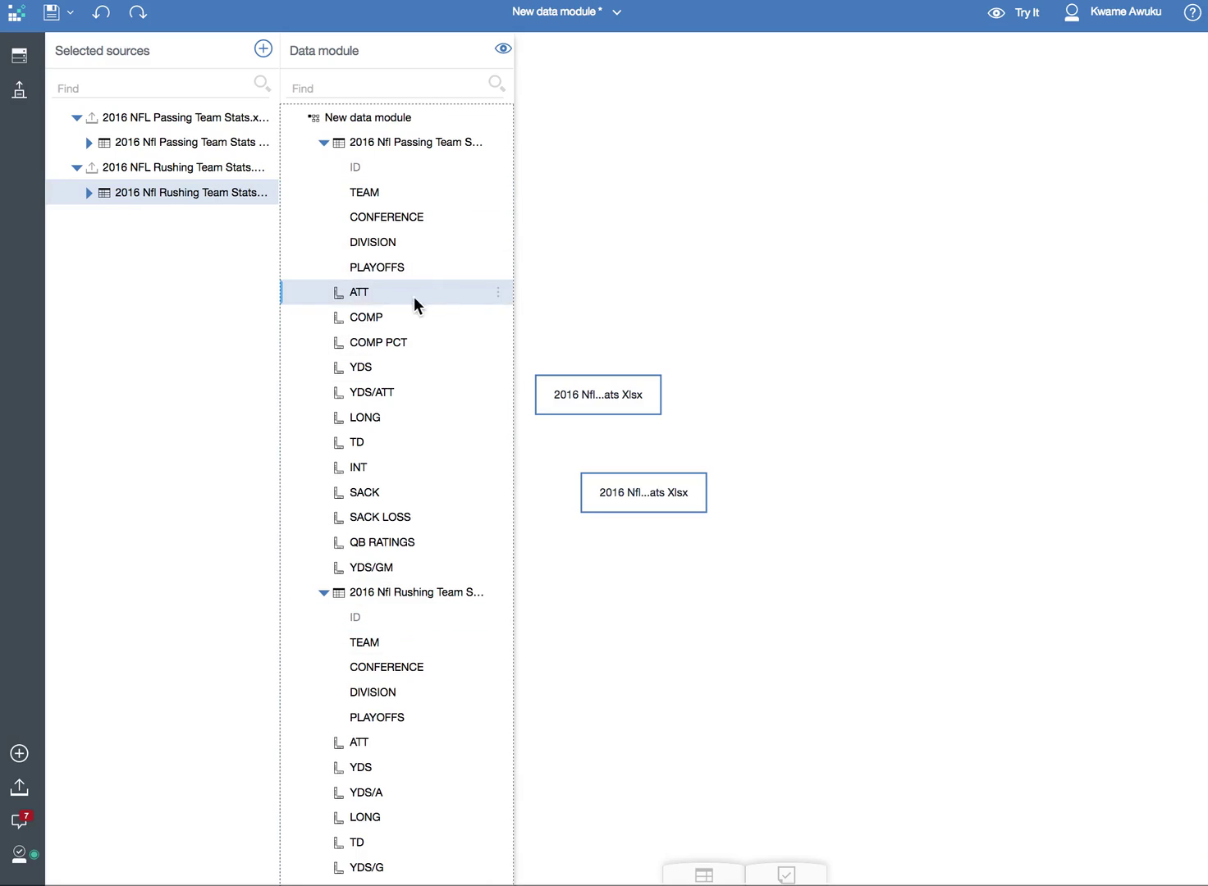
{"action": "left_click", "coordinate": [496, 291]}
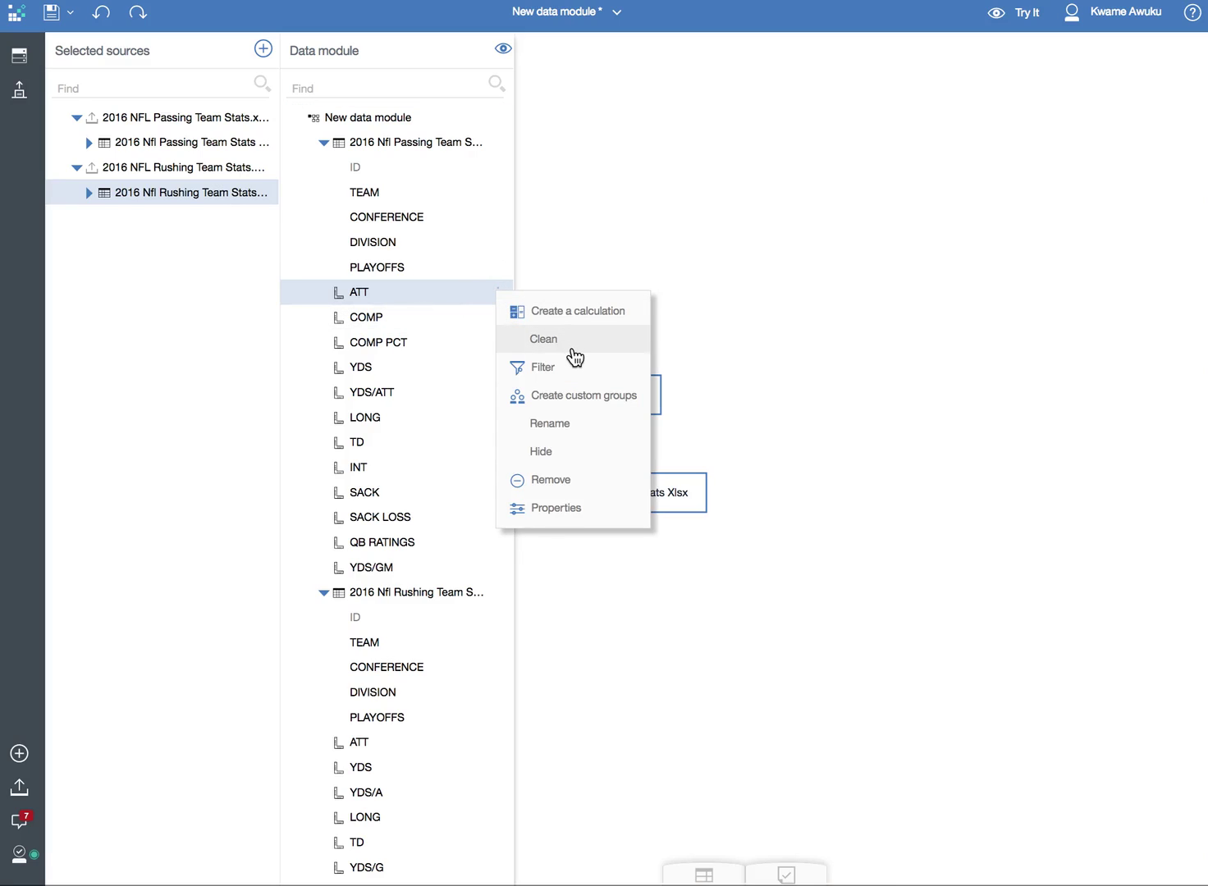
{"action": "left_click", "coordinate": [567, 424]}
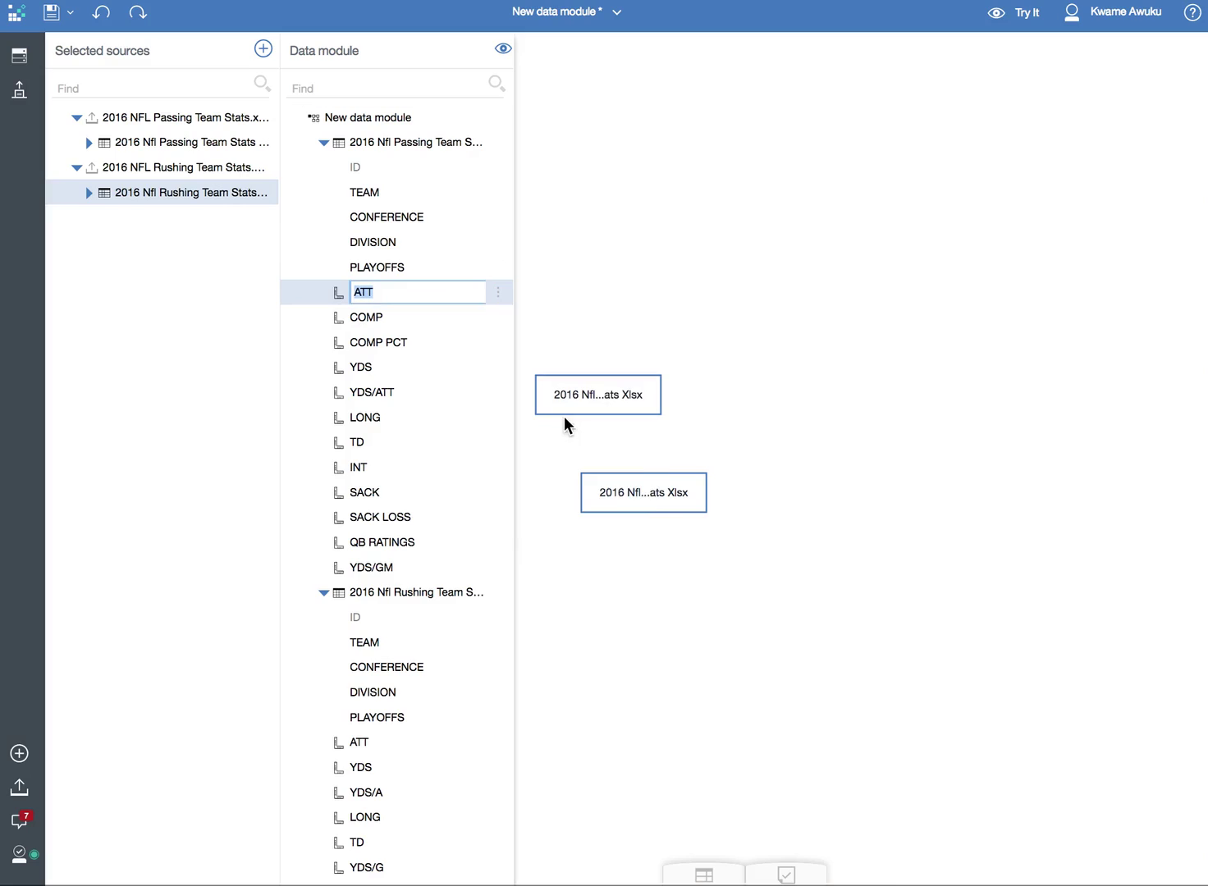
{"action": "left_click", "coordinate": [357, 289]}
{"action": "type", "text": "Passing"}
{"action": "left_click", "coordinate": [414, 313]}
{"action": "left_click", "coordinate": [417, 296]}
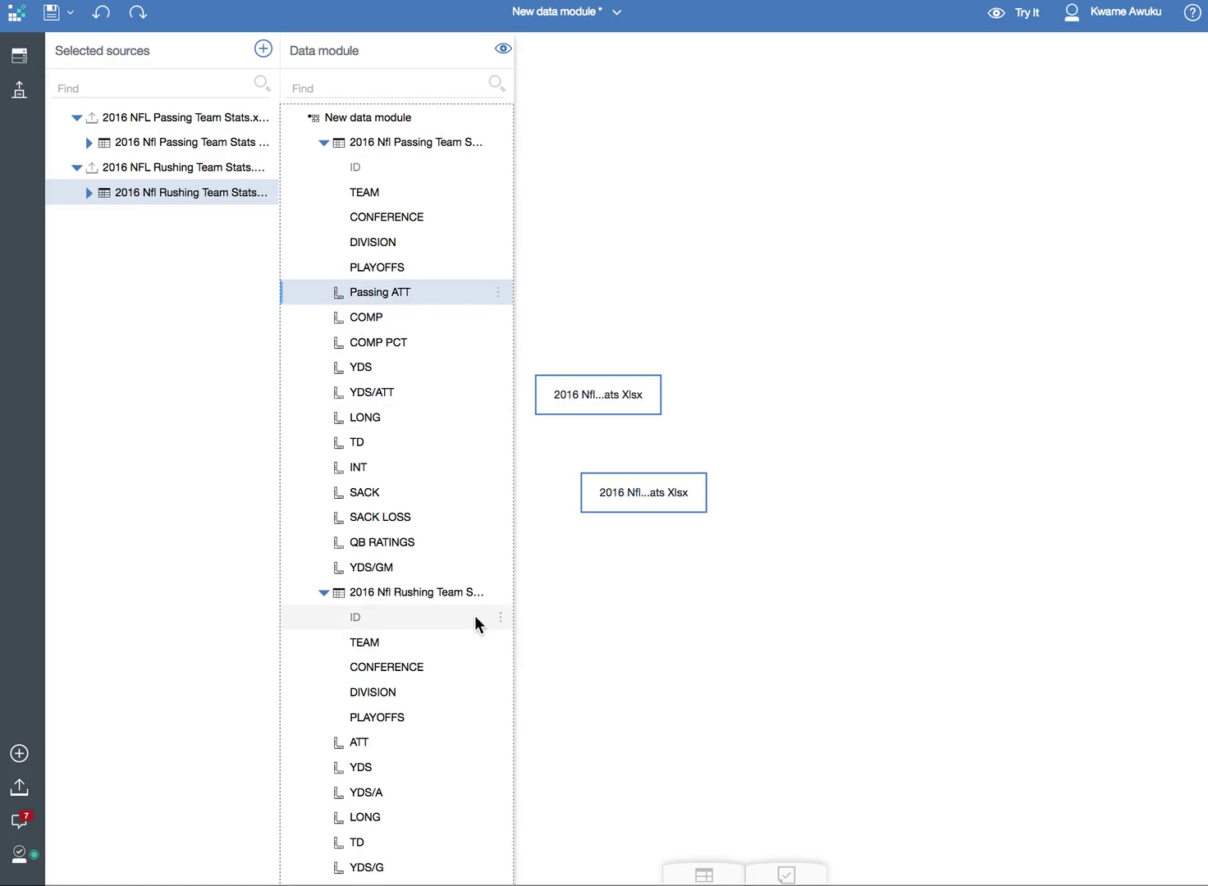
Rename the rushing table's ATT field to "Rushing ATT"
{"action": "left_click", "coordinate": [482, 738]}
{"action": "right_click", "coordinate": [498, 737]}
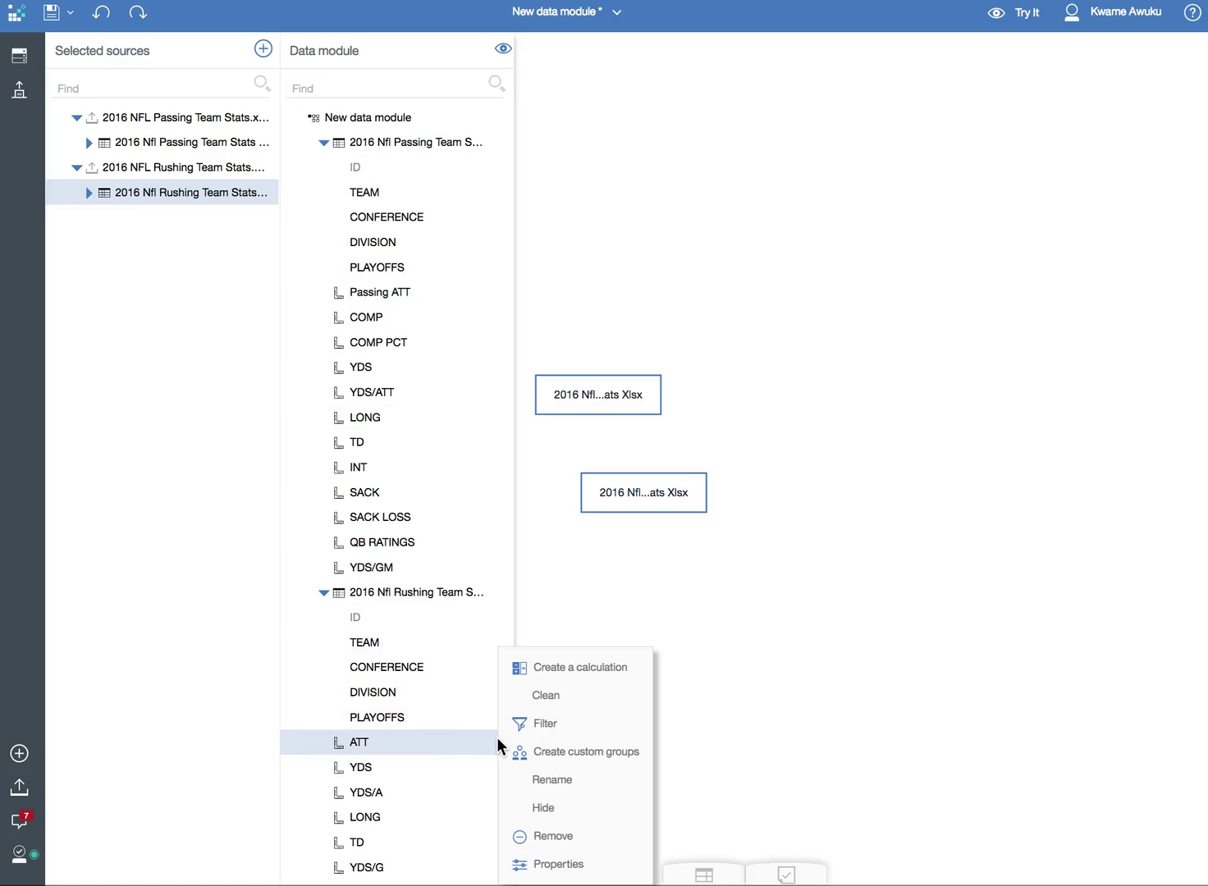
{"action": "left_click", "coordinate": [579, 781]}
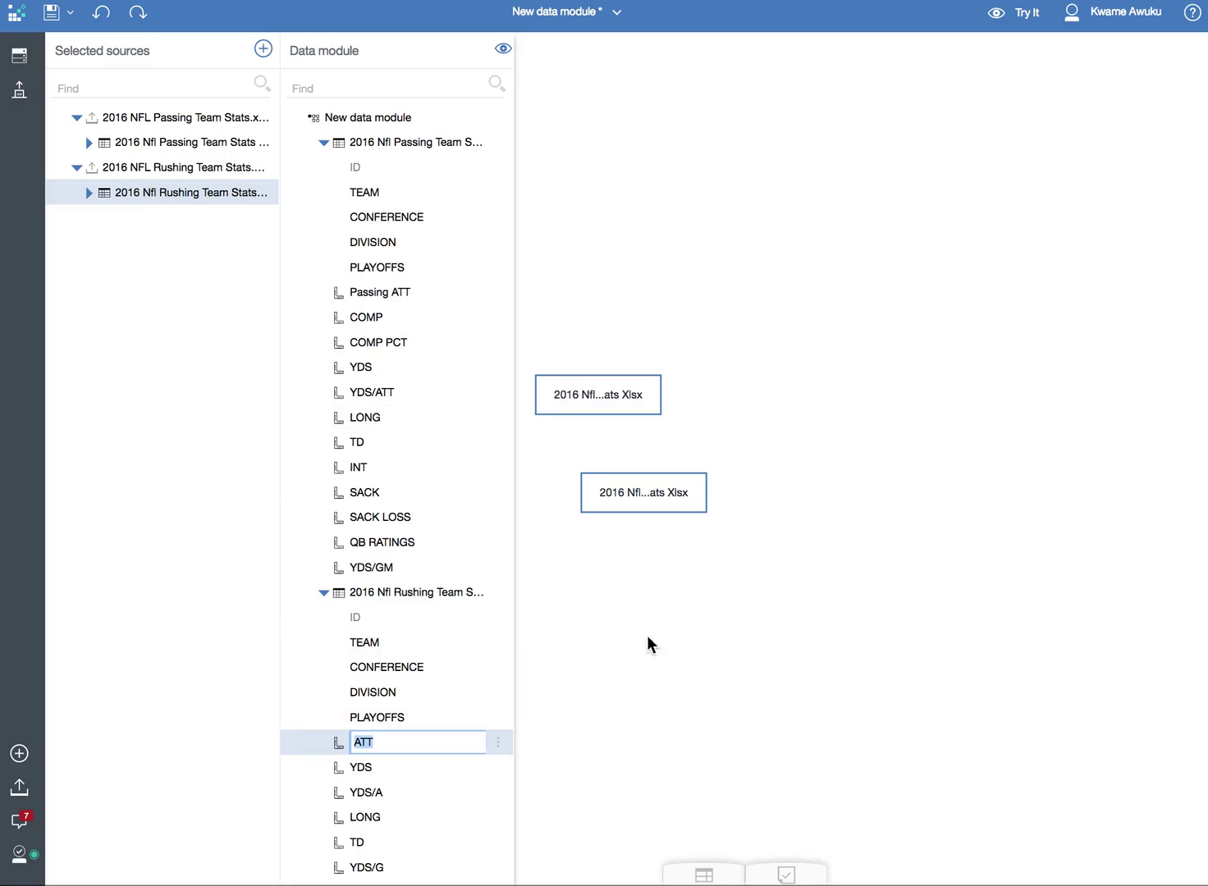
{"action": "left_click", "coordinate": [356, 742]}
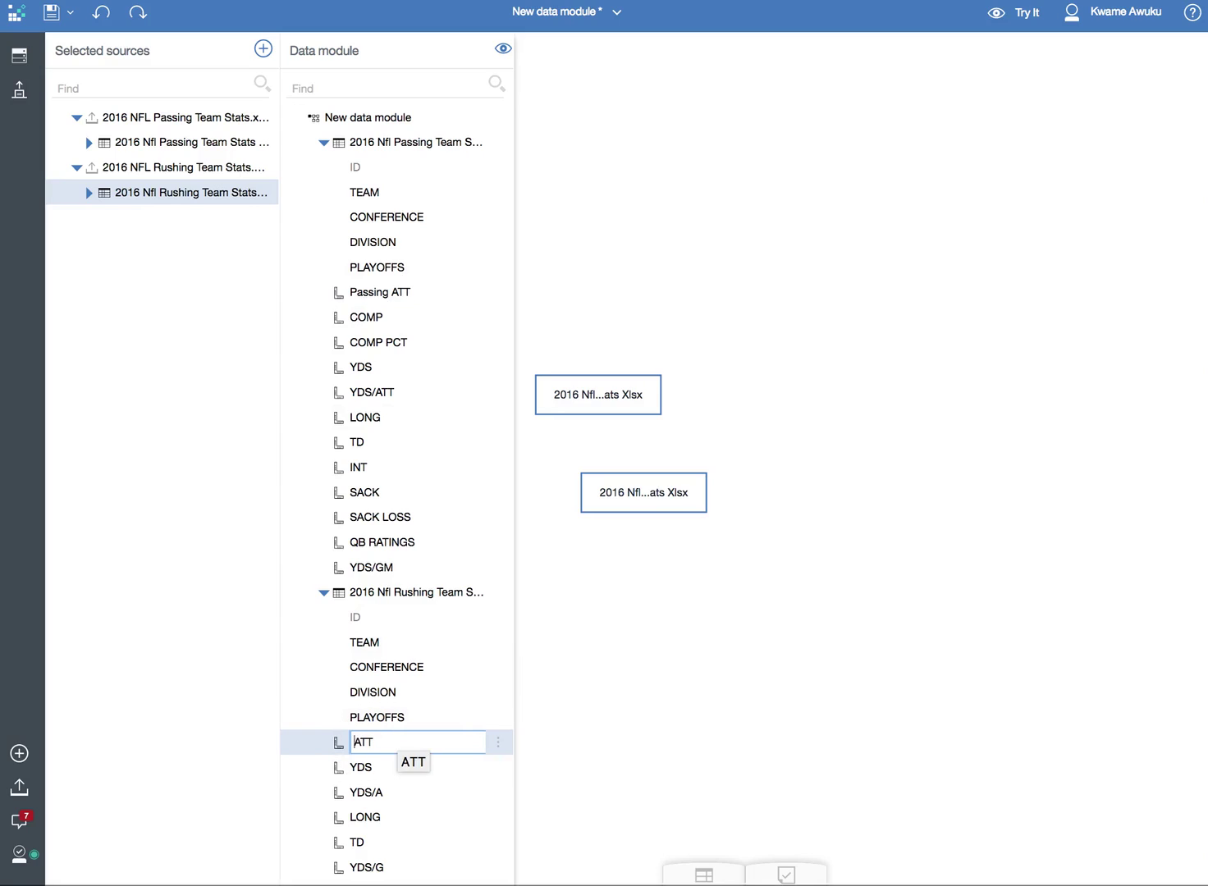
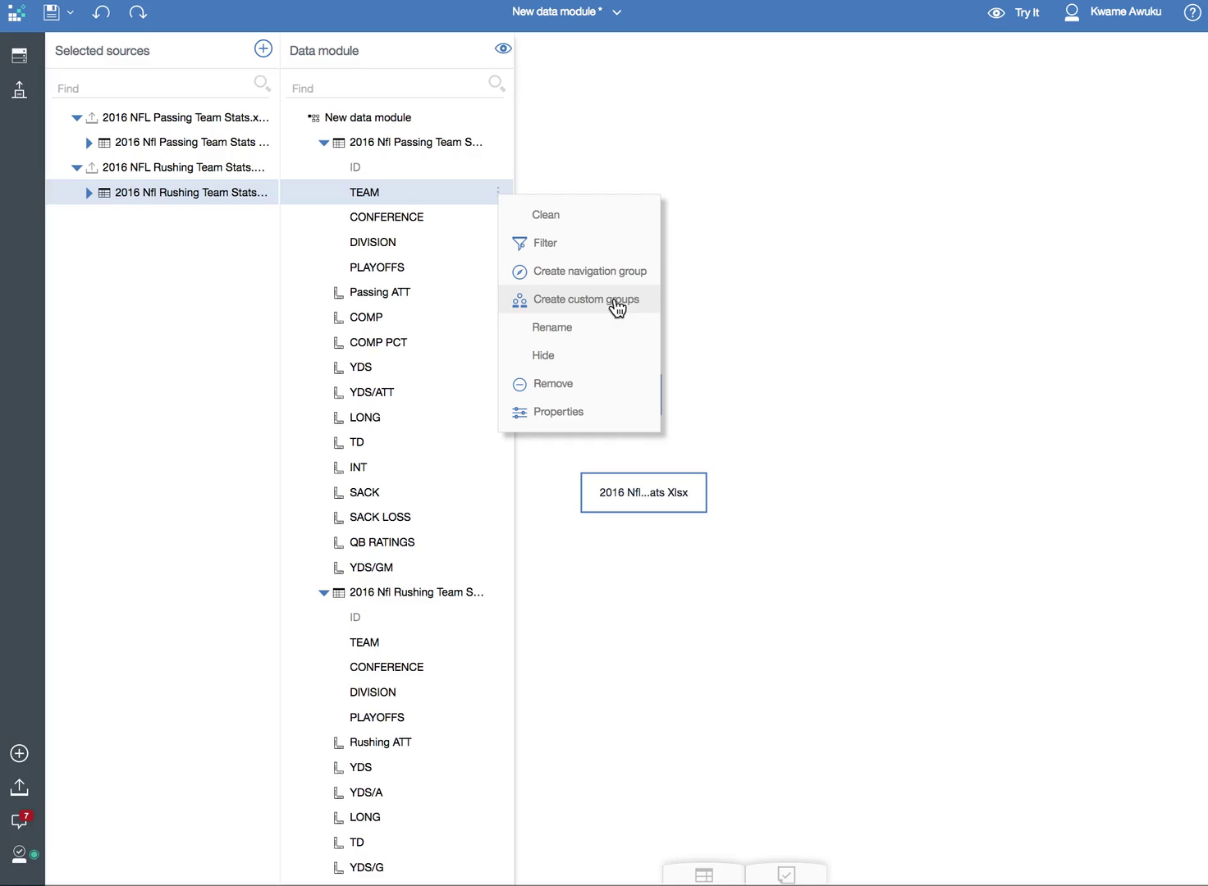
Examine the passing table's TEAM field properties, including the Represents options and the advanced sorting settings
{"action": "left_click", "coordinate": [555, 413]}
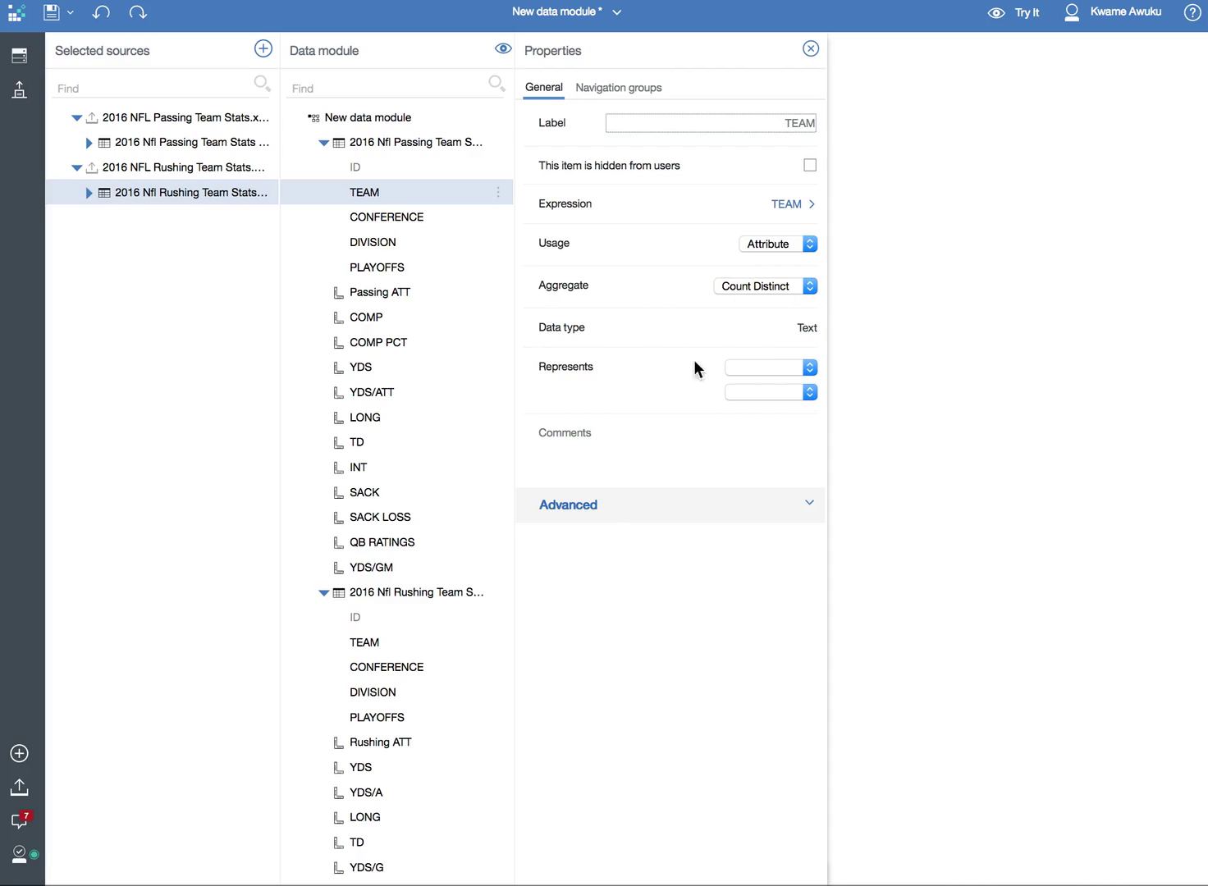
{"action": "left_click", "coordinate": [768, 374]}
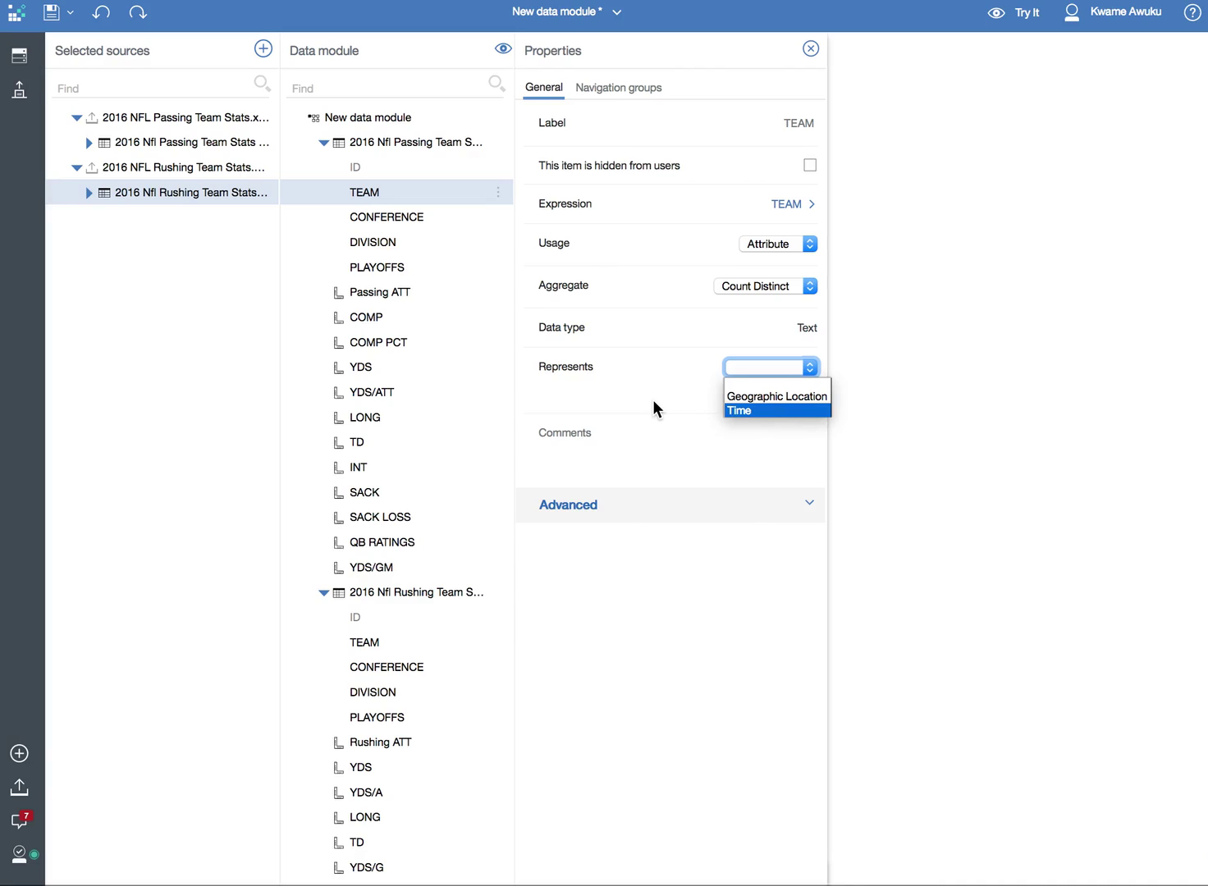
{"action": "key", "text": "Return"}
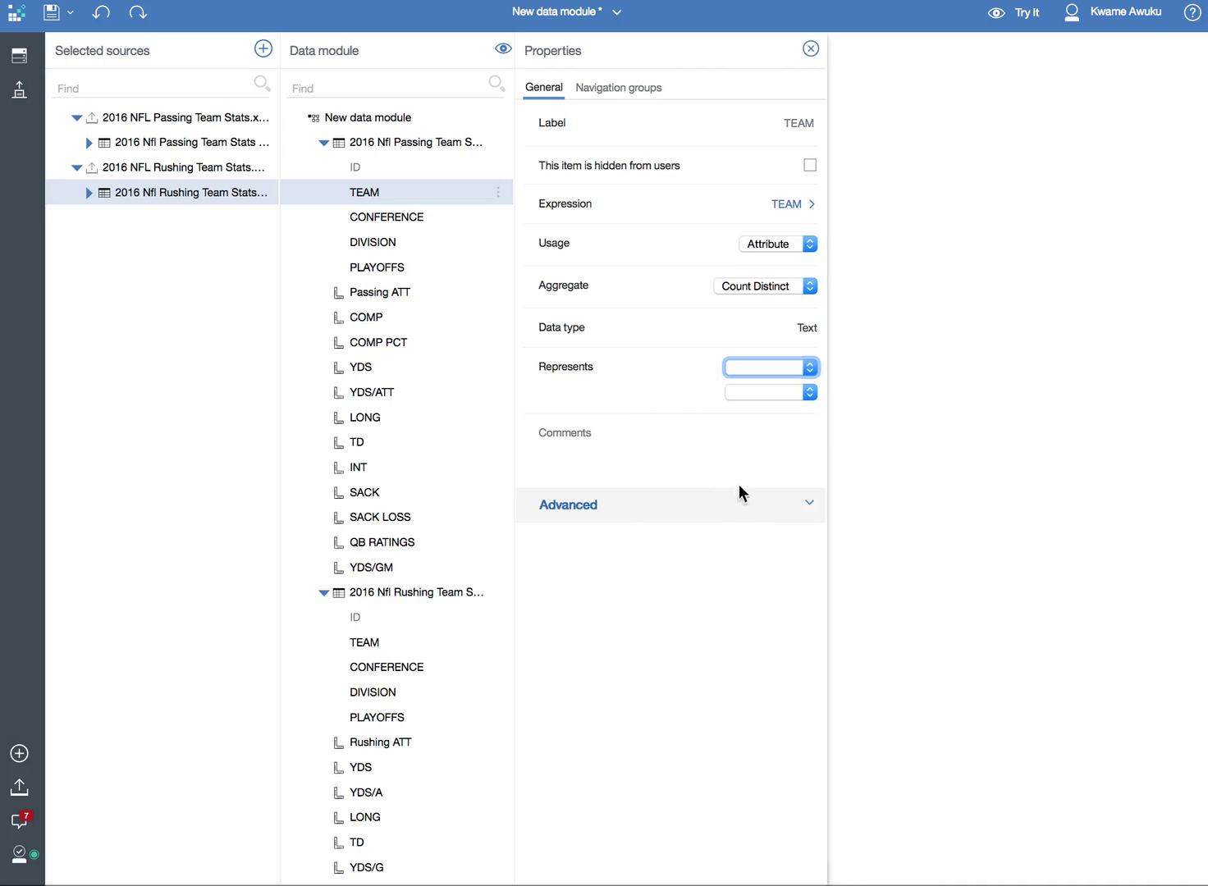
{"action": "left_click", "coordinate": [807, 513]}
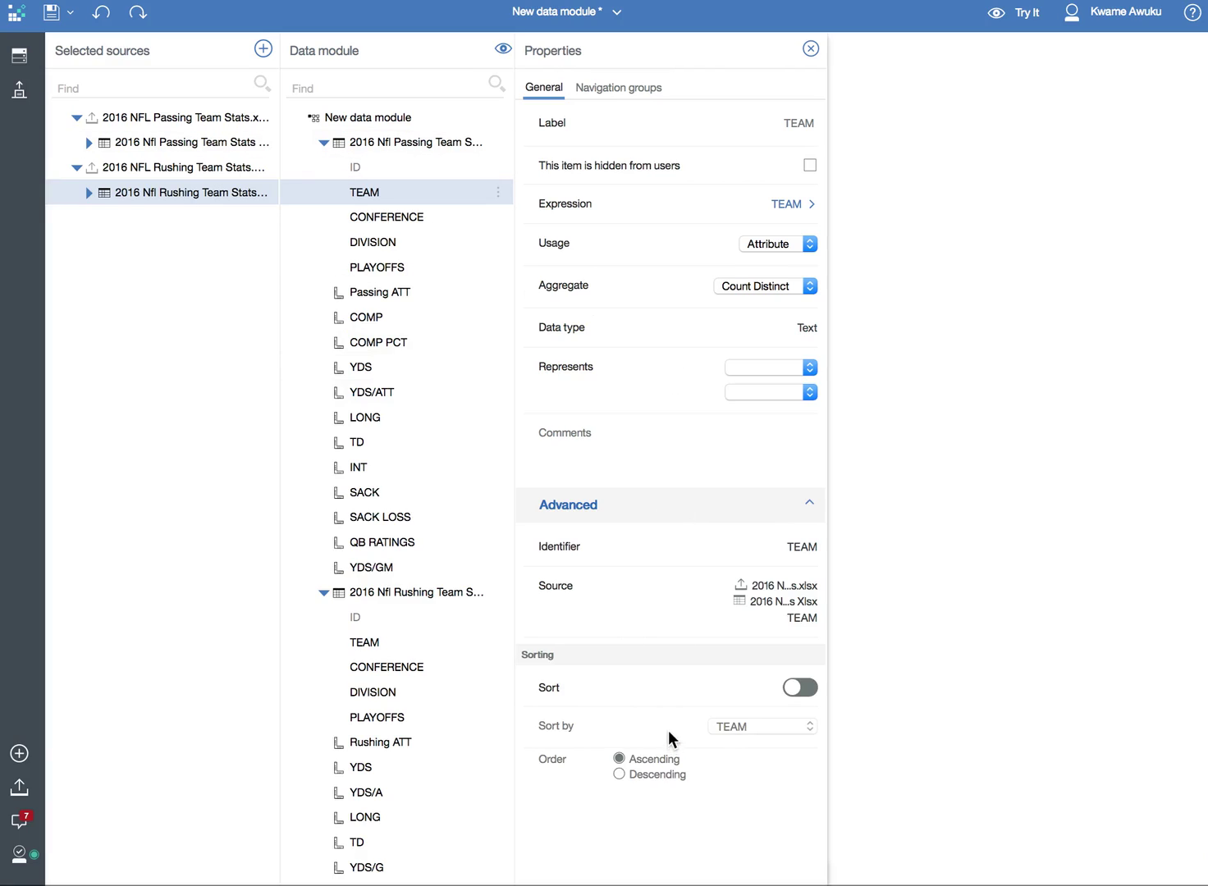
{"action": "left_click", "coordinate": [811, 507]}
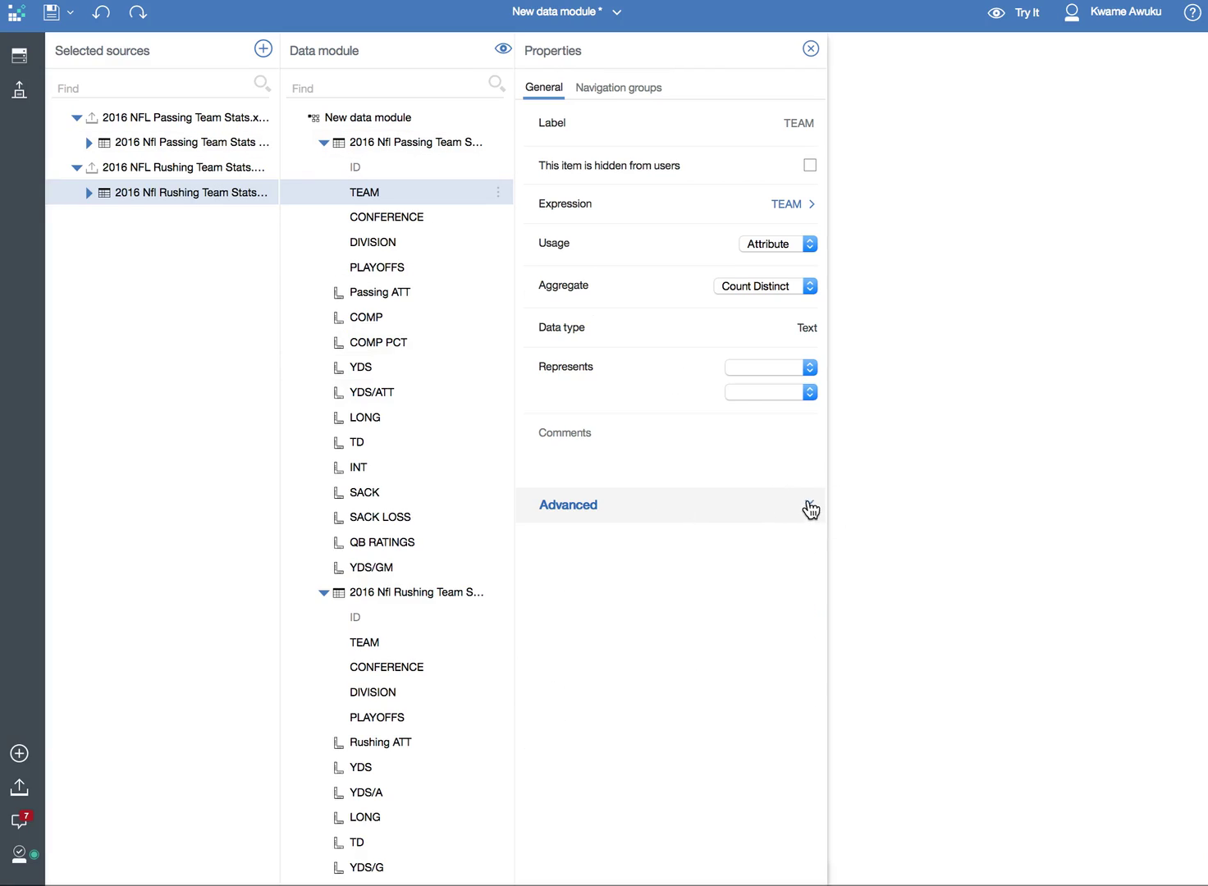
{"action": "left_click", "coordinate": [812, 52]}
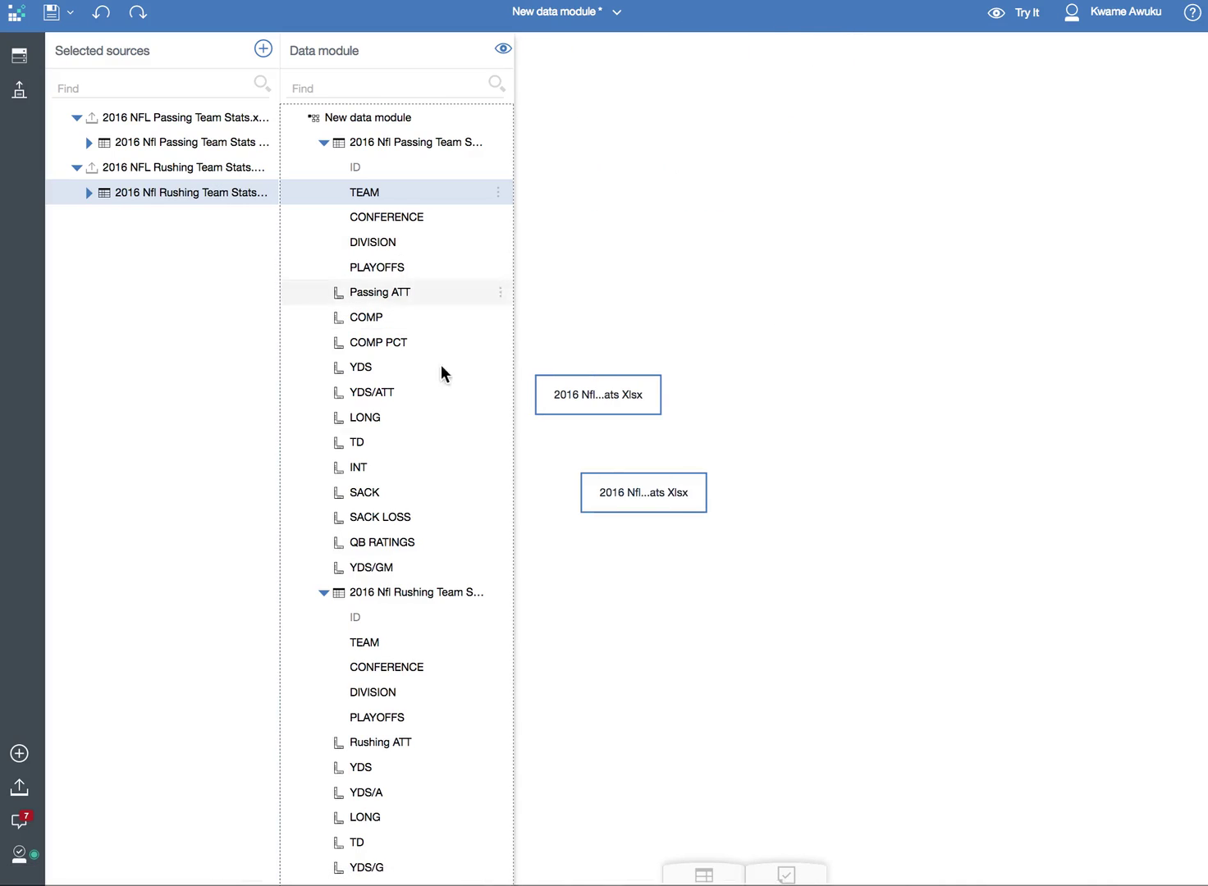
Collapse the field lists of the passing and rushing tables in the data module
{"action": "scroll", "coordinate": [462, 618], "scroll_direction": "down", "scroll_amount": 1}
{"action": "scroll", "coordinate": [460, 575], "scroll_direction": "up", "scroll_amount": 1}
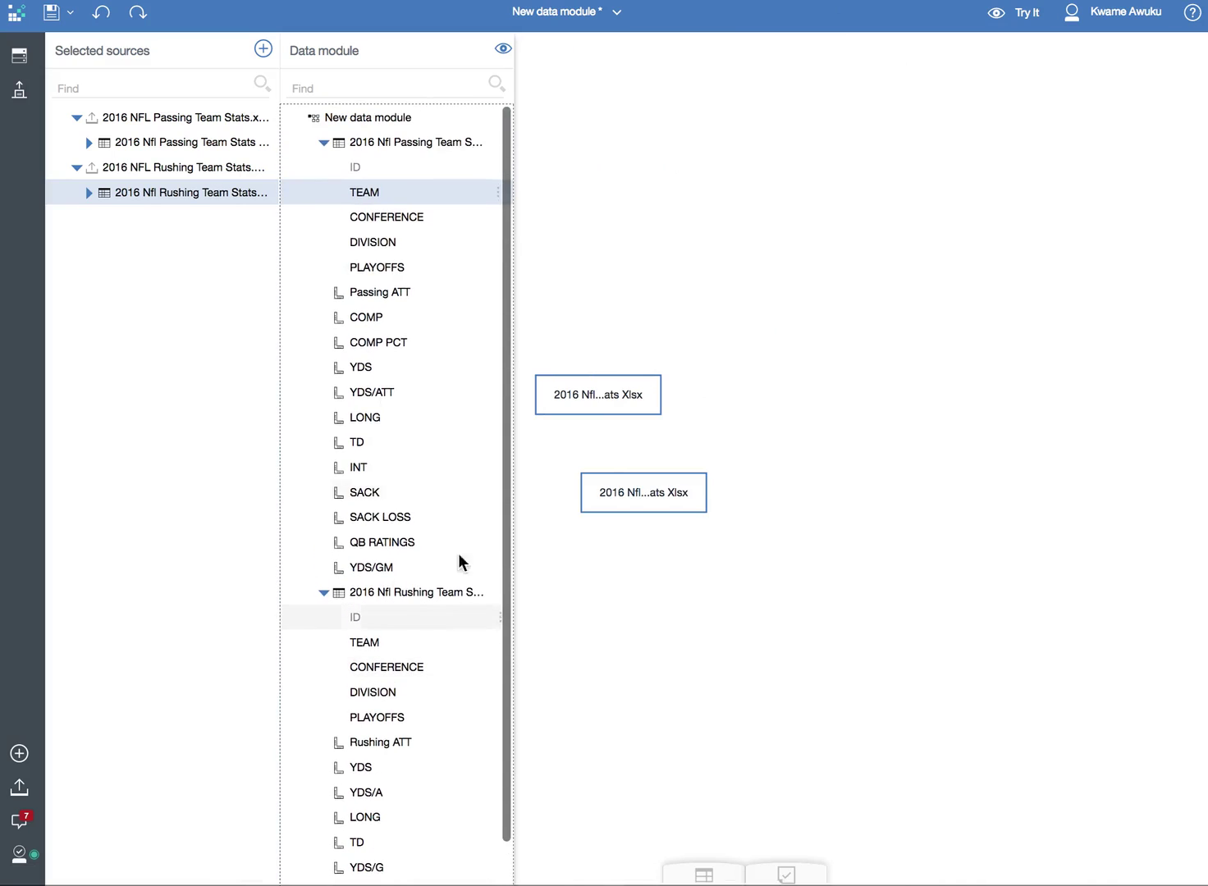
{"action": "left_click", "coordinate": [325, 146]}
{"action": "left_click", "coordinate": [324, 168]}
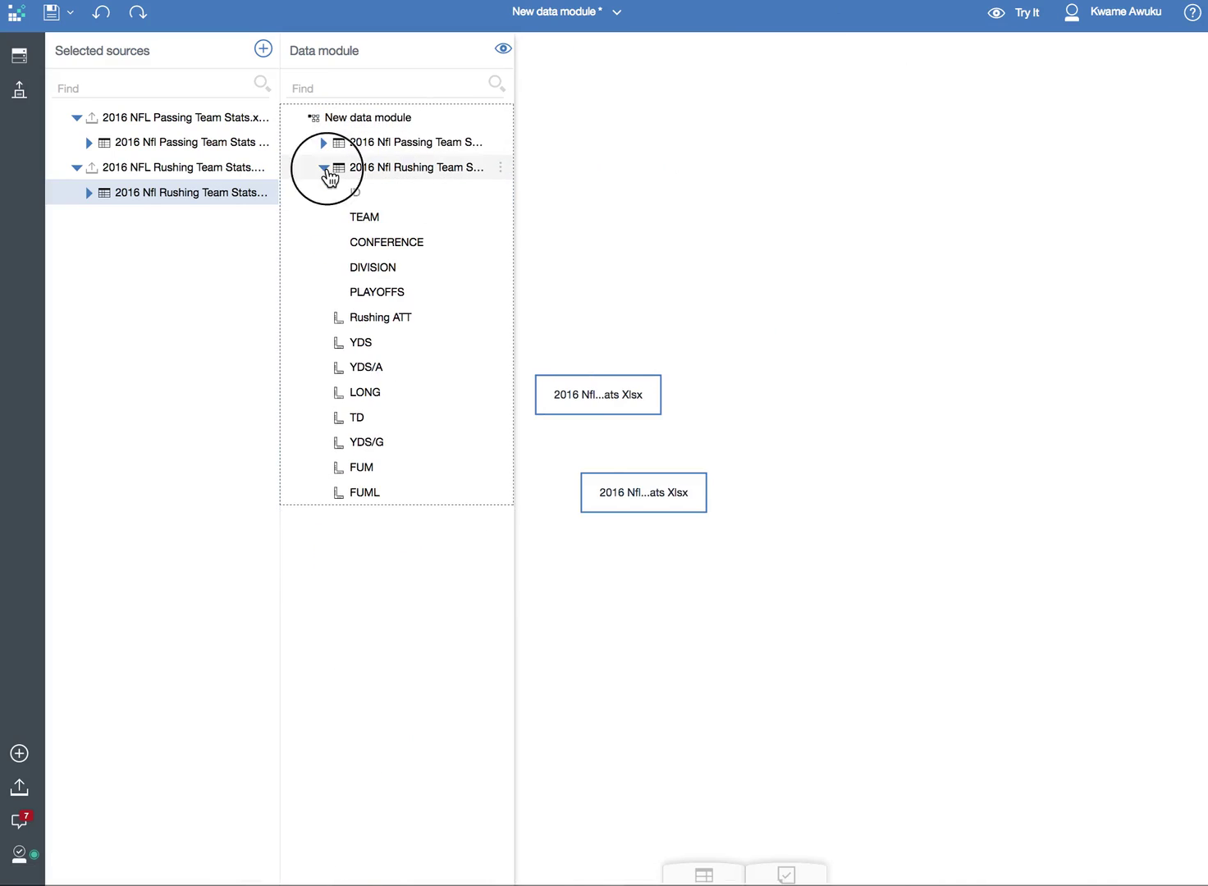
Create a join relationship from the passing table to the rushing table, matching ID to ID
{"action": "left_click", "coordinate": [498, 140]}
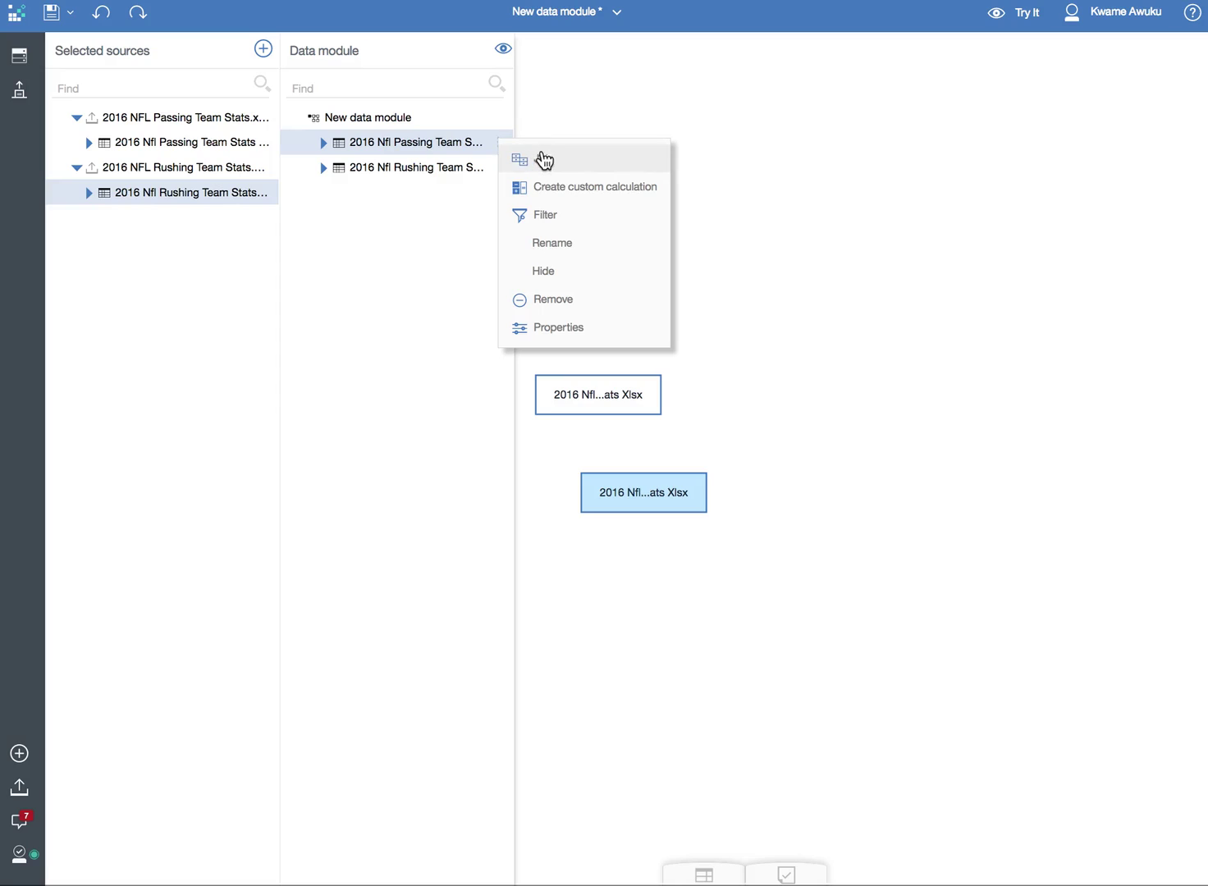
{"action": "left_click", "coordinate": [547, 161]}
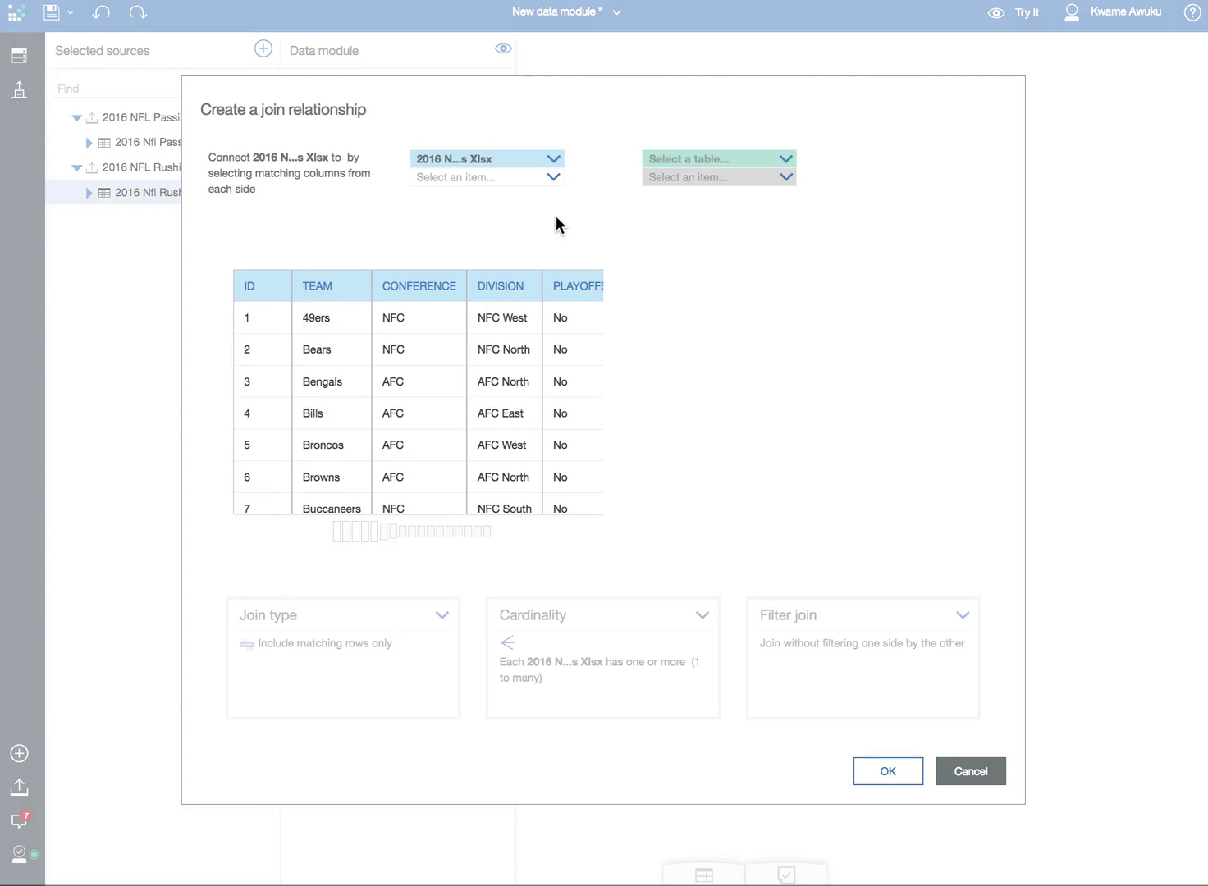
{"action": "left_click", "coordinate": [719, 160]}
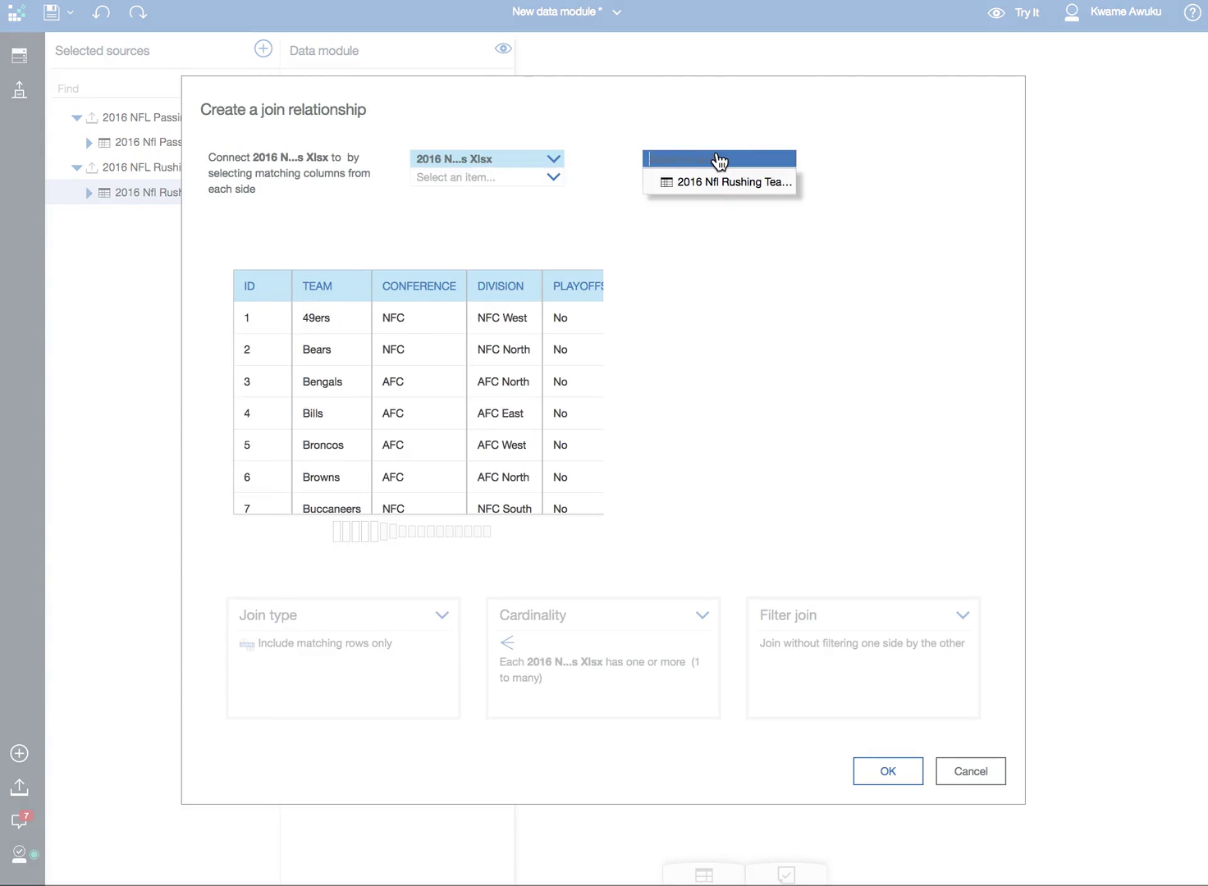
{"action": "left_click", "coordinate": [708, 182]}
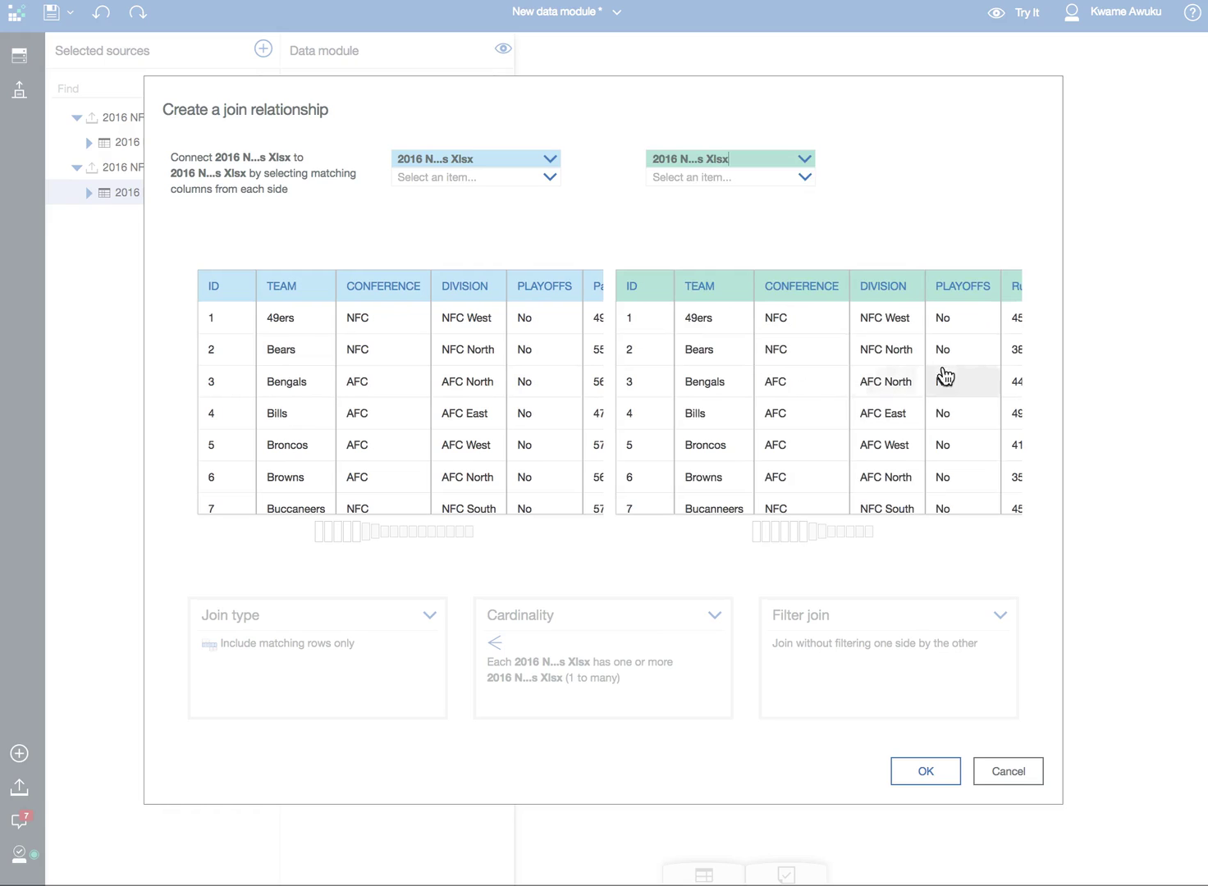
{"action": "left_click", "coordinate": [550, 180]}
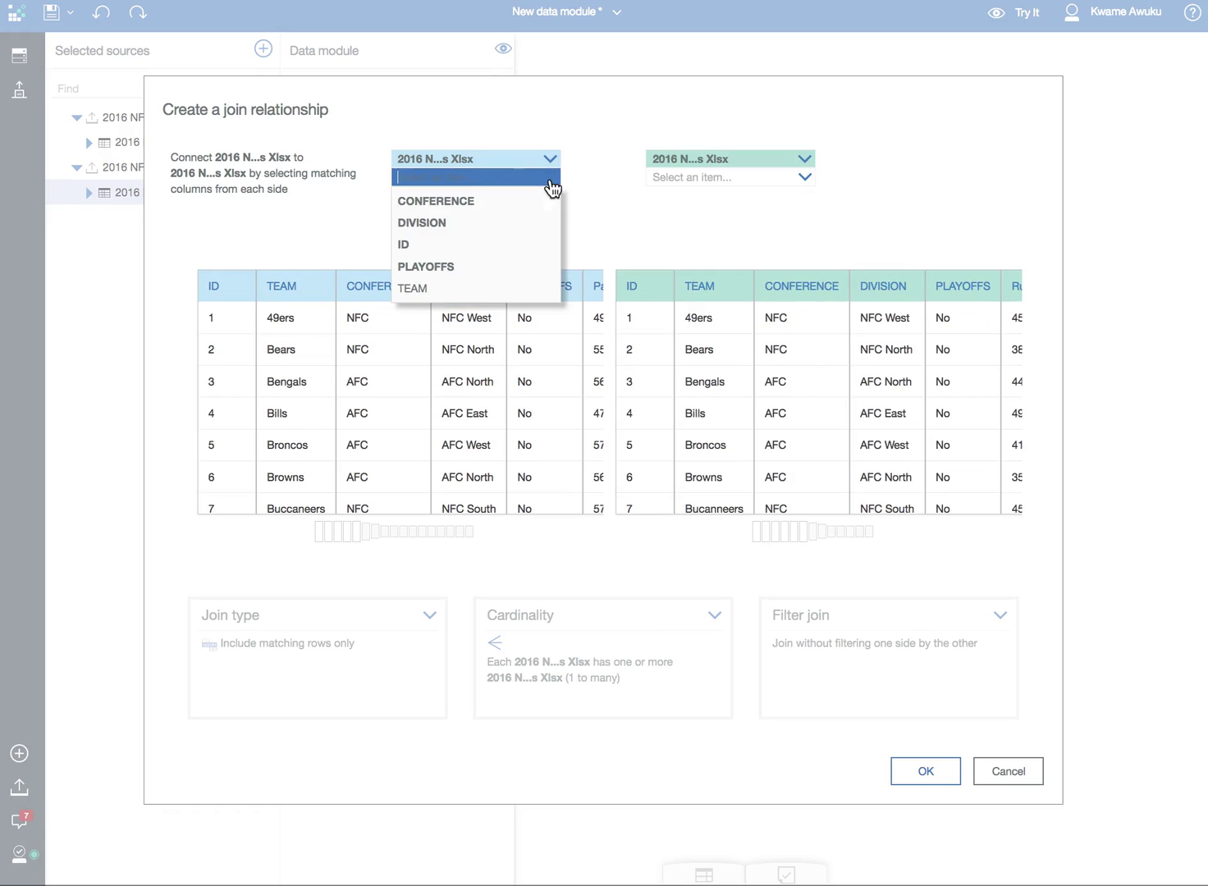
{"action": "left_click", "coordinate": [476, 244]}
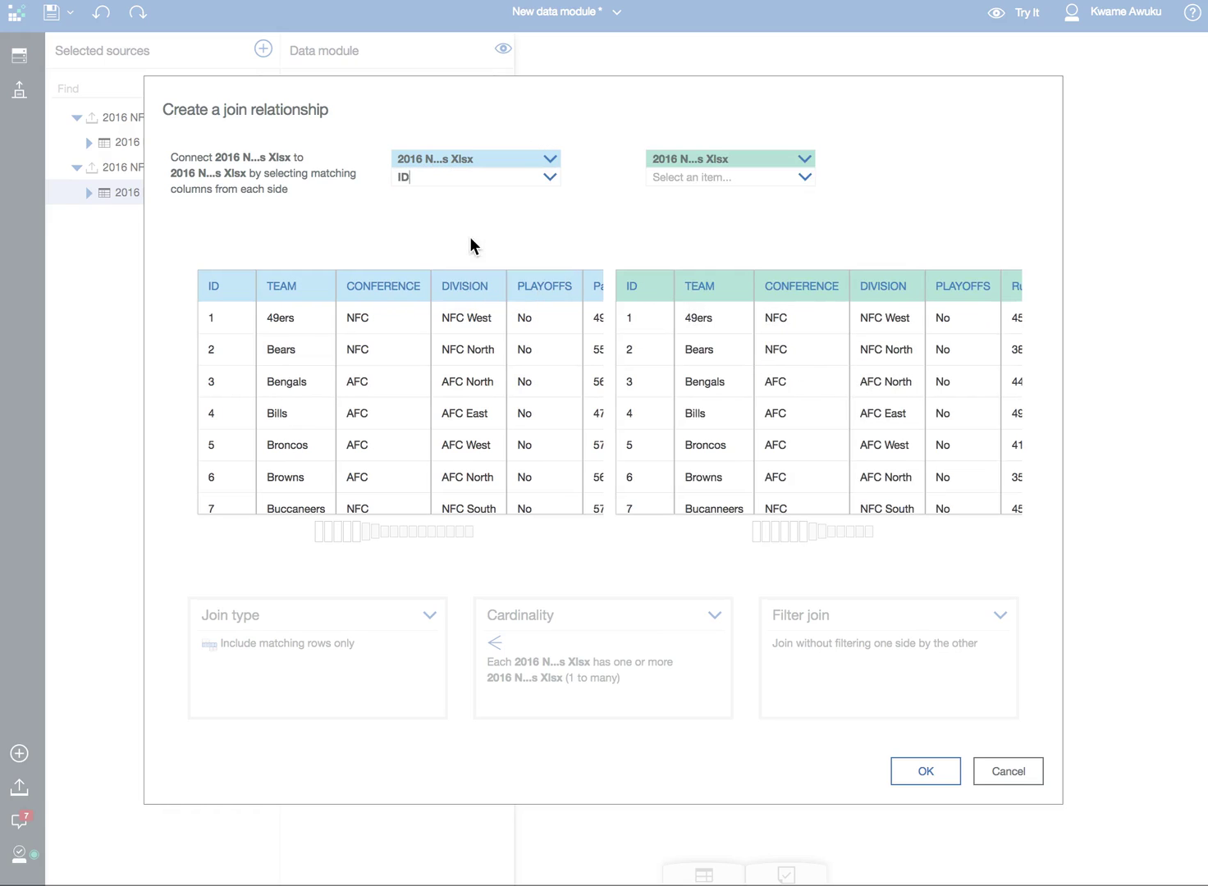
{"action": "left_click", "coordinate": [809, 174]}
{"action": "left_click", "coordinate": [753, 246]}
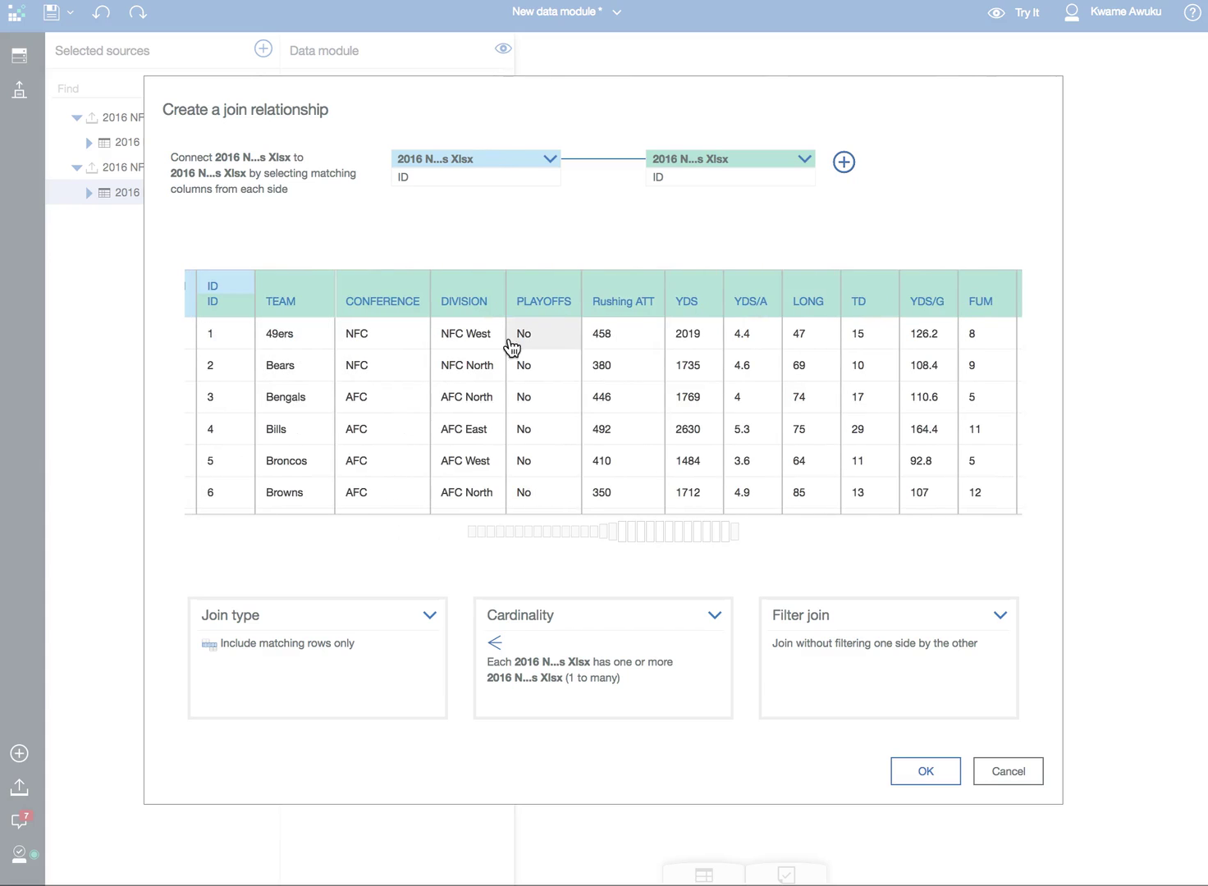
Keep the join type at matching rows only, set the cardinality to 1 to 1, and confirm the join
{"action": "left_click", "coordinate": [534, 533]}
{"action": "scroll", "coordinate": [488, 548], "scroll_direction": "left", "scroll_amount": 10}
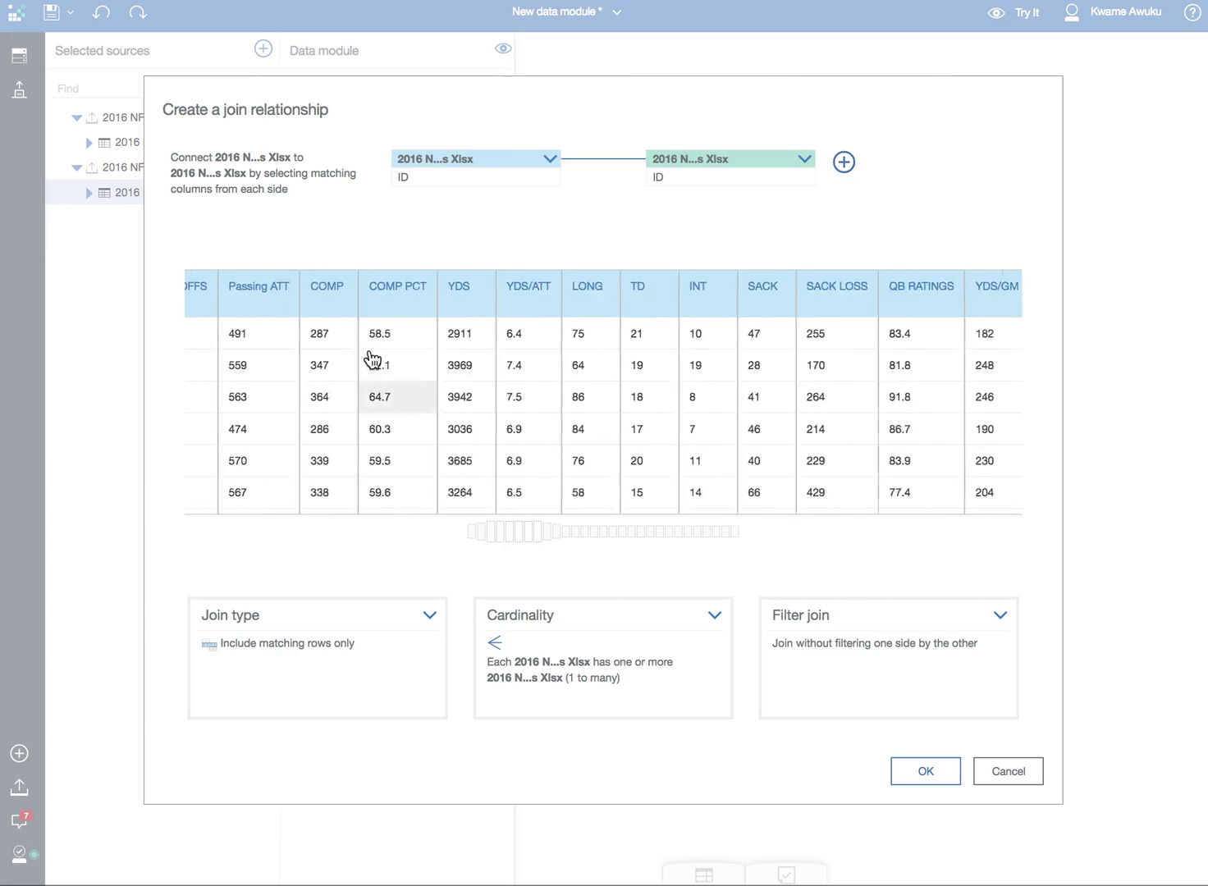
{"action": "left_click", "coordinate": [430, 617]}
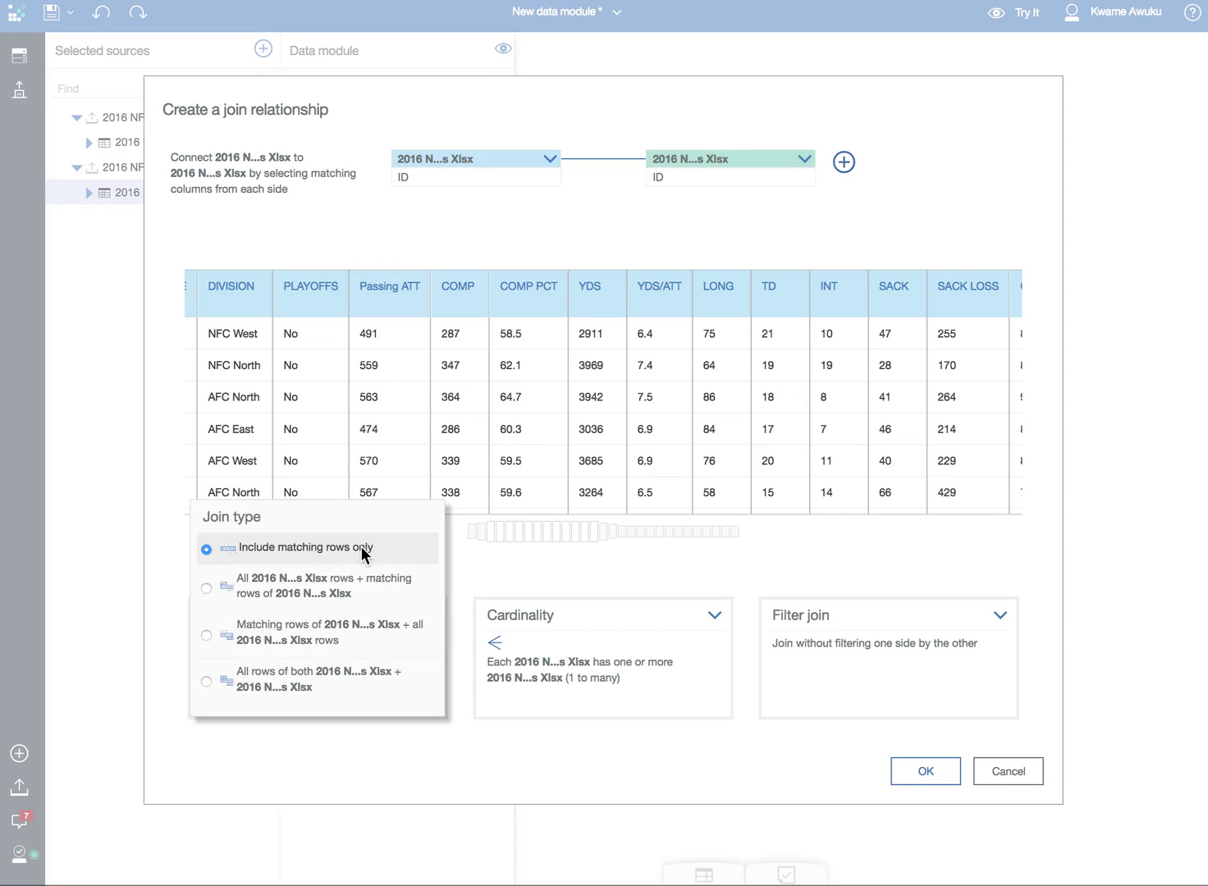
{"action": "left_click", "coordinate": [711, 616]}
{"action": "left_click", "coordinate": [635, 561]}
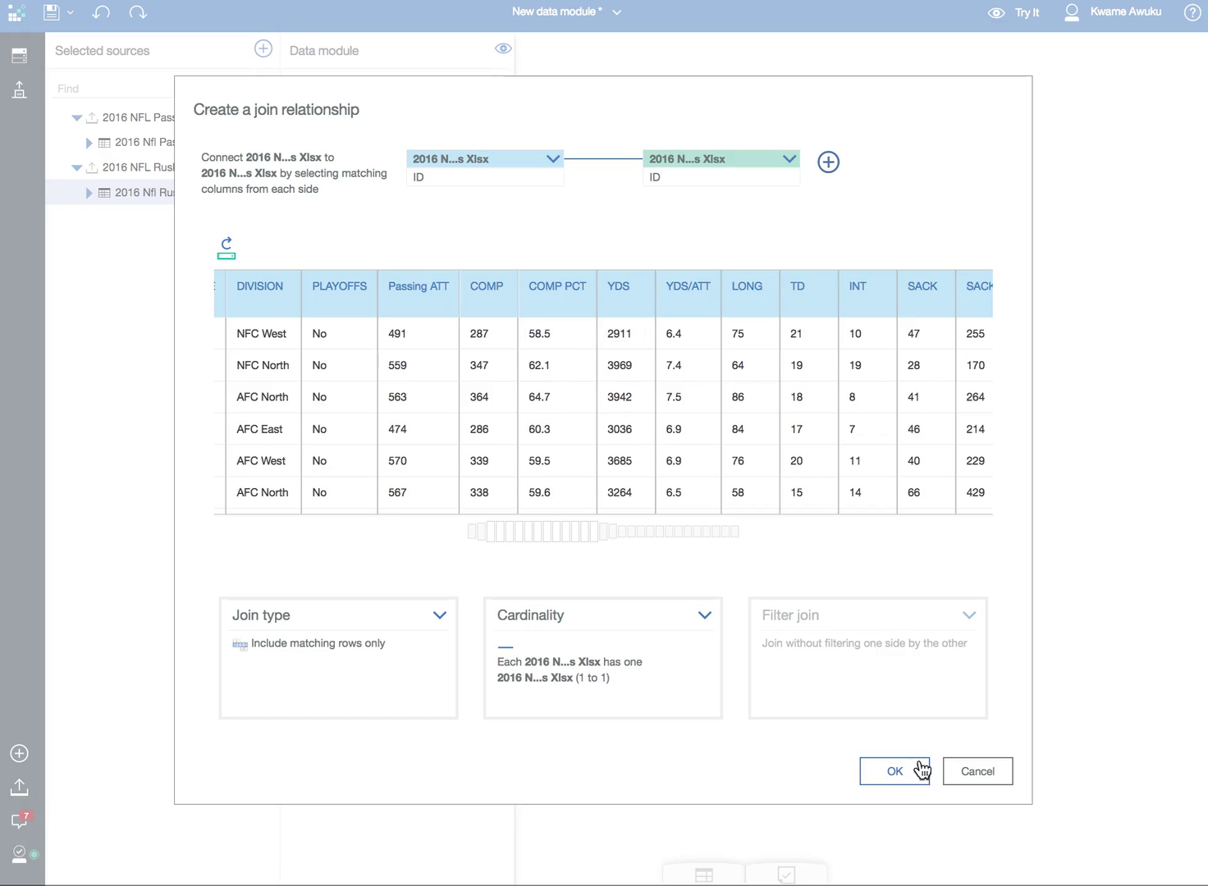
{"action": "left_click", "coordinate": [896, 772]}
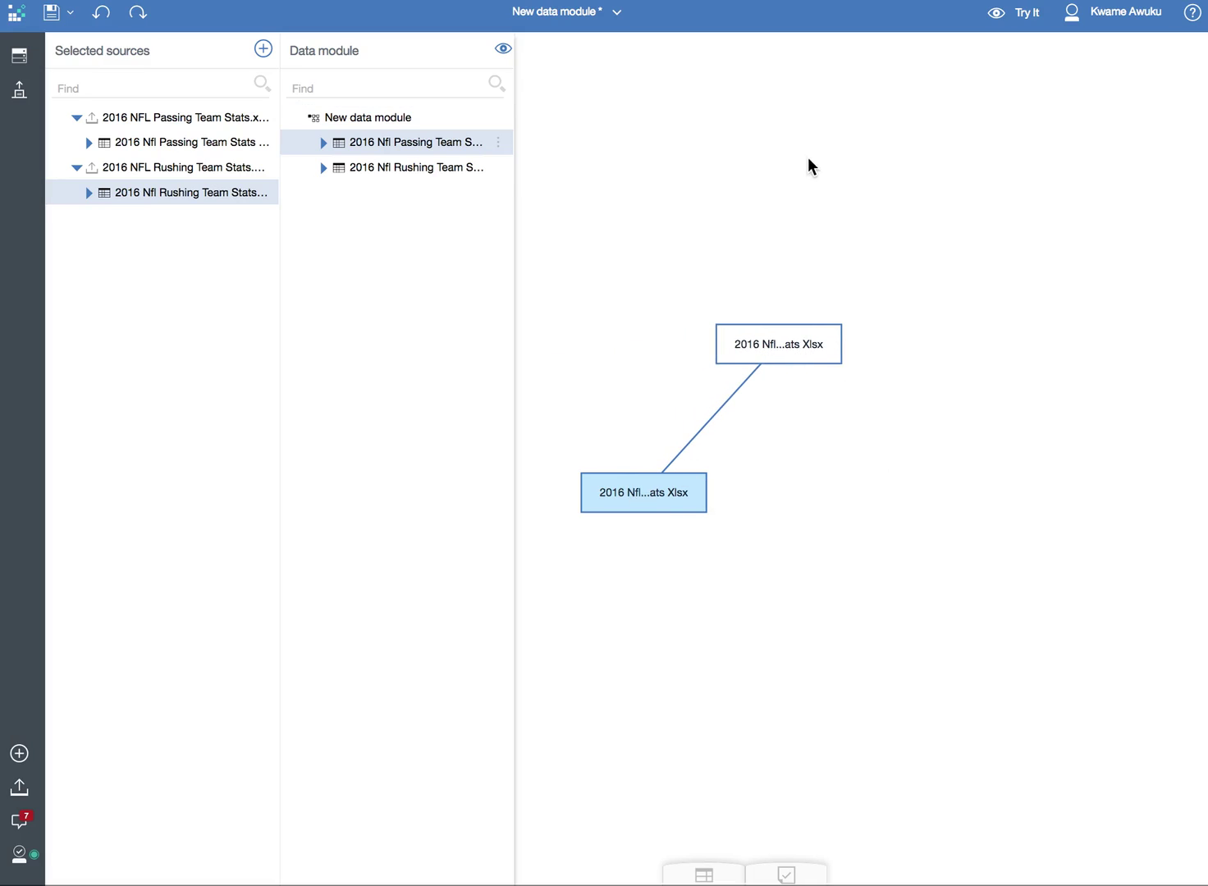
Try out the module in a test report with a list of TEAM, Passing ATT and Rushing ATT, and preview the page
{"action": "left_click", "coordinate": [1023, 13]}
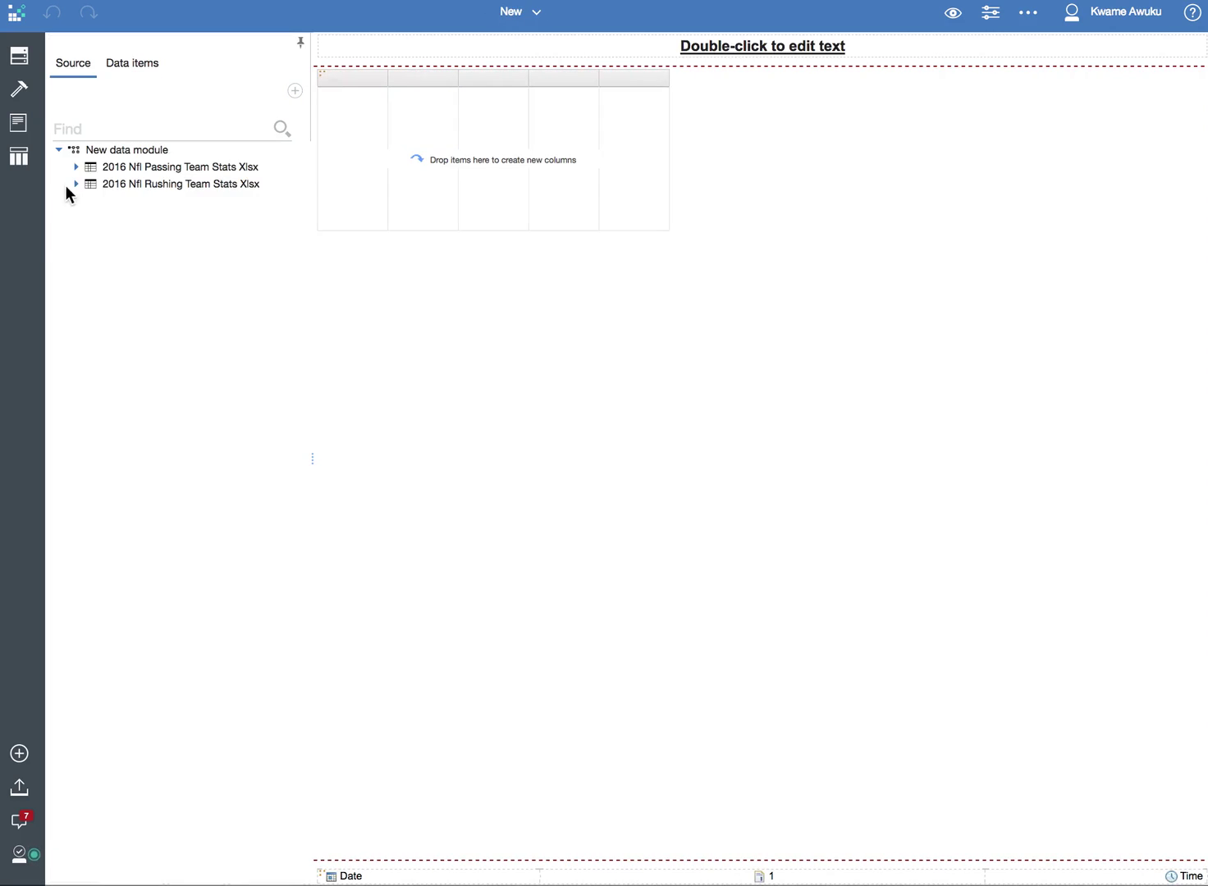
{"action": "left_click", "coordinate": [76, 167]}
{"action": "left_click_drag", "start_coordinate": [134, 184], "coordinate": [332, 142]}
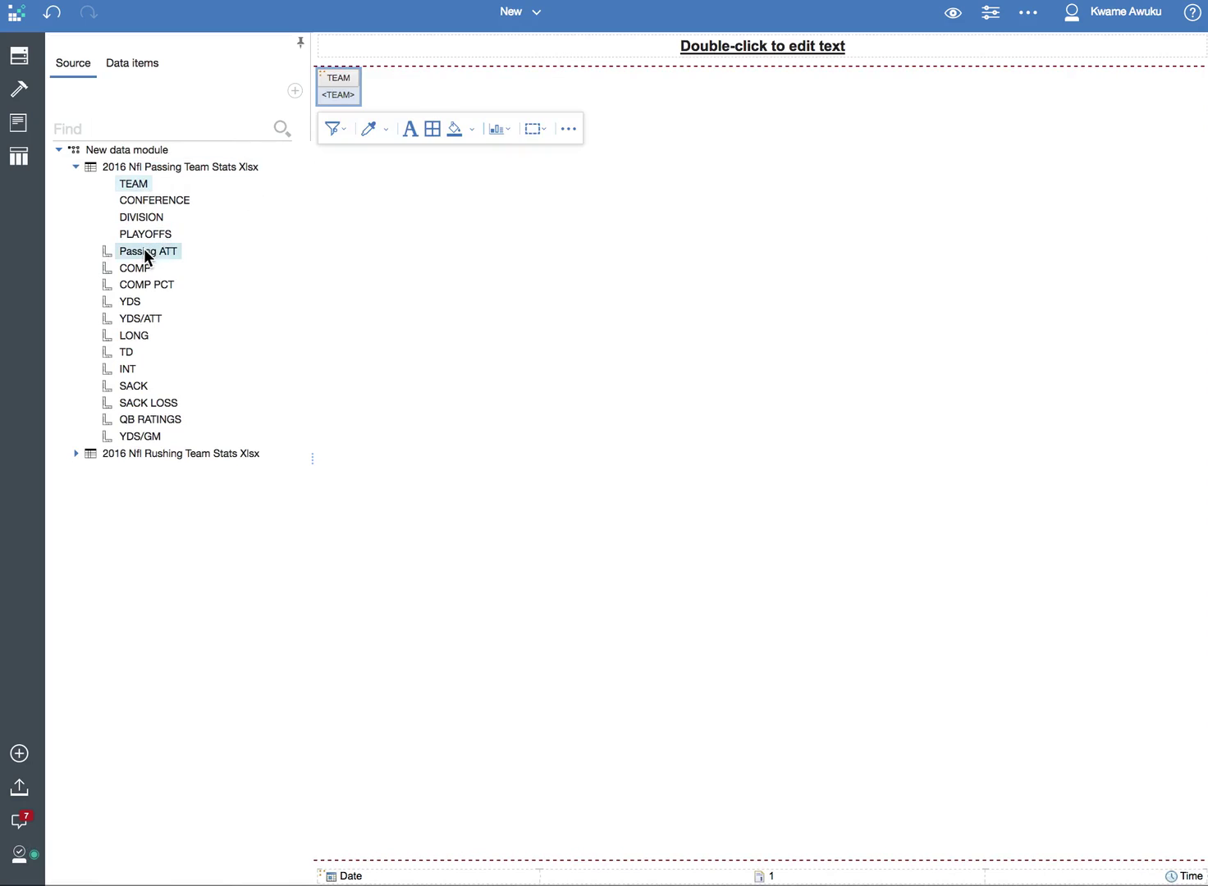
{"action": "left_click_drag", "start_coordinate": [161, 255], "coordinate": [346, 102]}
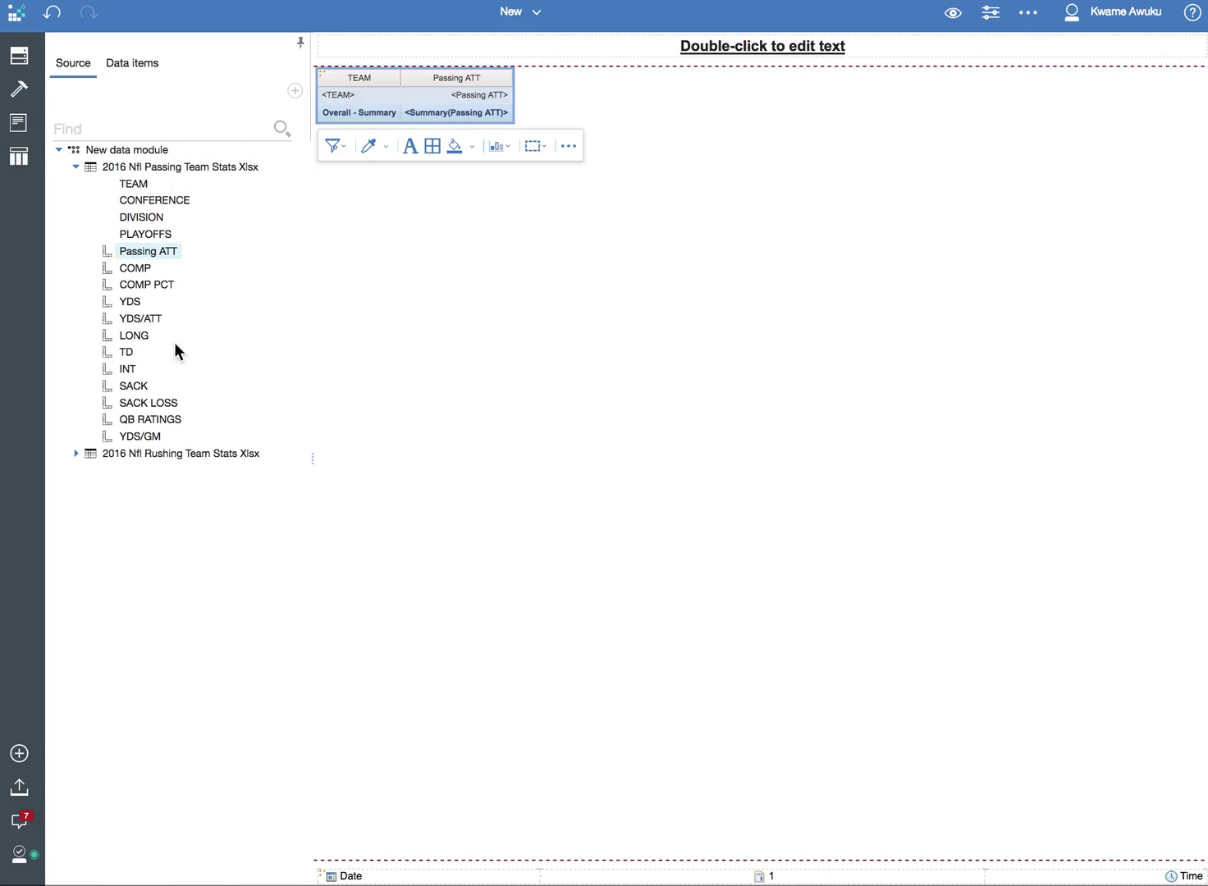
{"action": "left_click", "coordinate": [76, 456]}
{"action": "left_click_drag", "start_coordinate": [140, 540], "coordinate": [496, 87]}
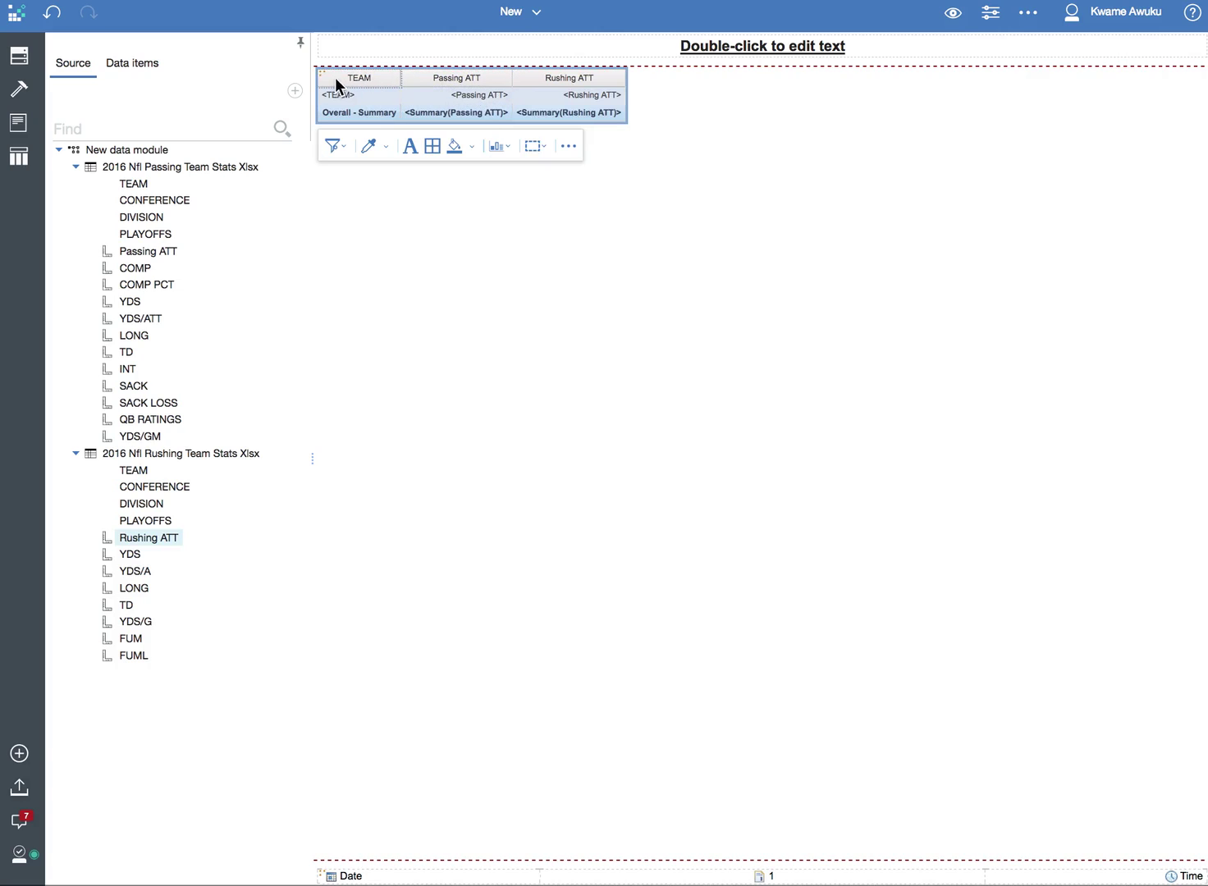
{"action": "left_click", "coordinate": [953, 13]}
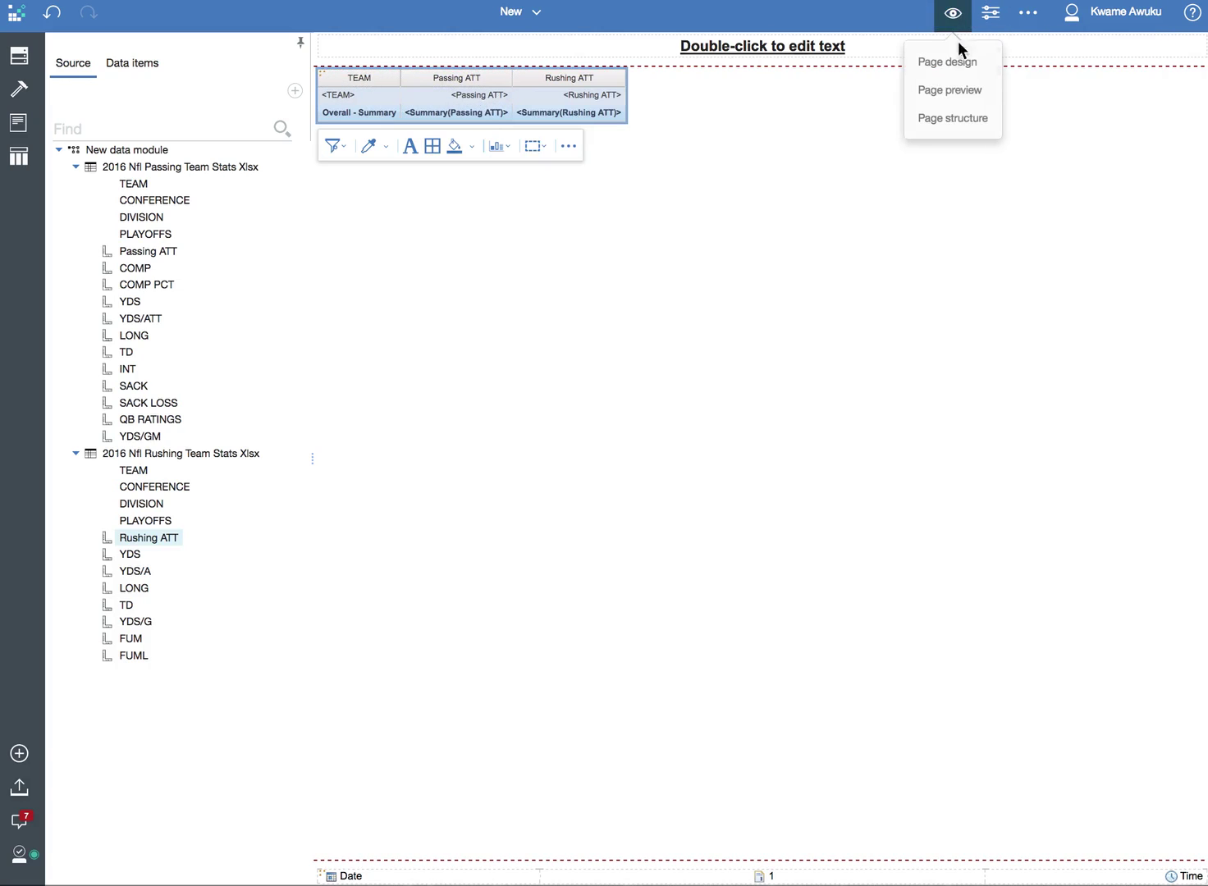
{"action": "left_click", "coordinate": [961, 90]}
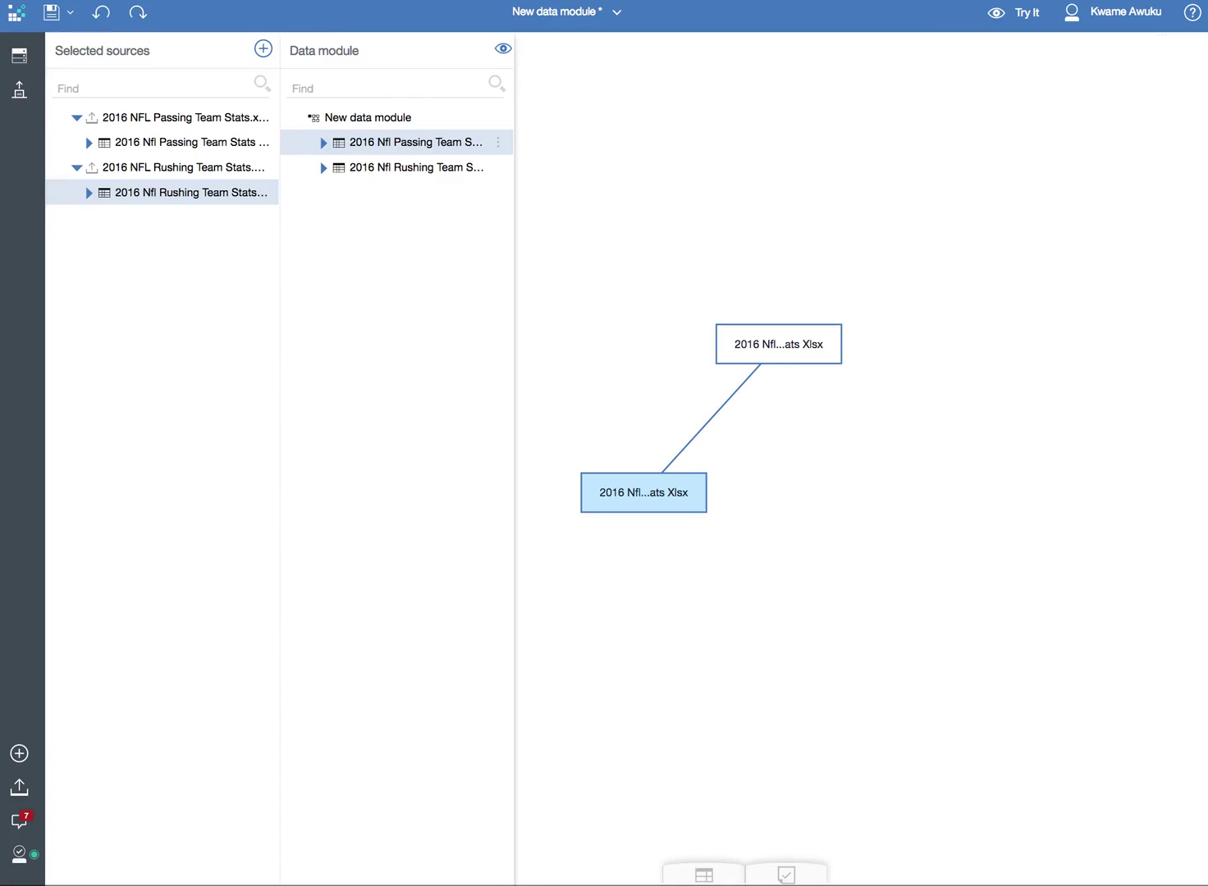
Save the data module in My content as "2016 NFL PASS/RUSH TM STATS Demo"
{"action": "left_click", "coordinate": [49, 13]}
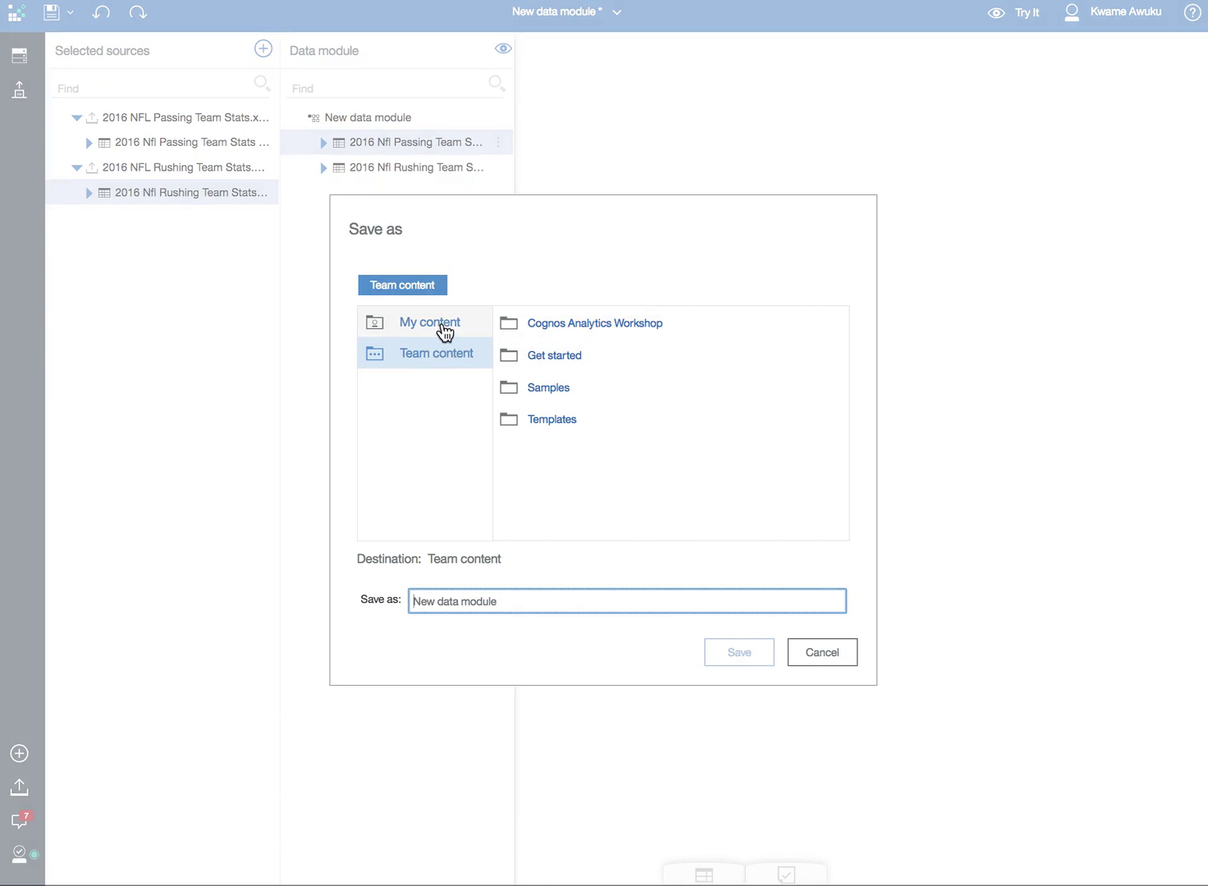
{"action": "left_click", "coordinate": [444, 337]}
{"action": "left_click", "coordinate": [478, 601]}
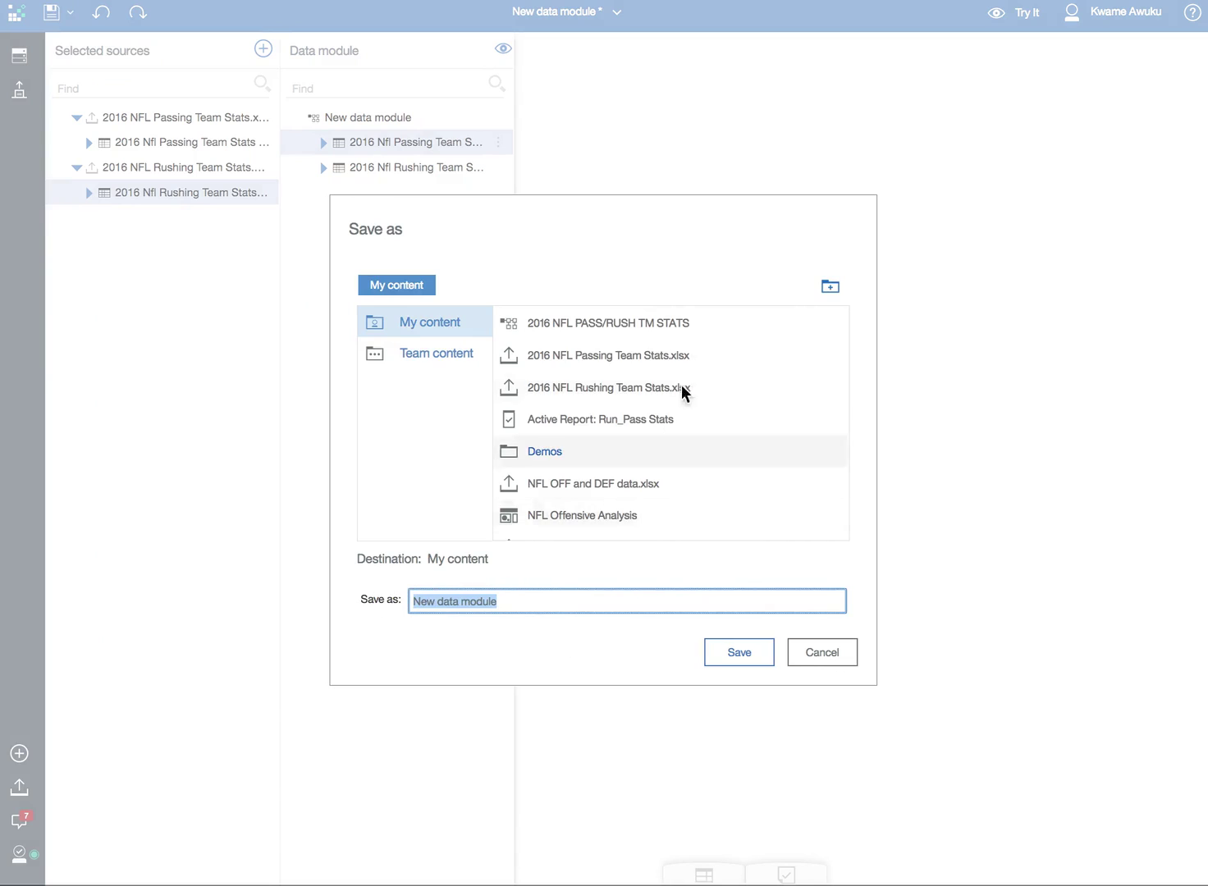
{"action": "left_click", "coordinate": [682, 329]}
{"action": "left_click", "coordinate": [622, 601]}
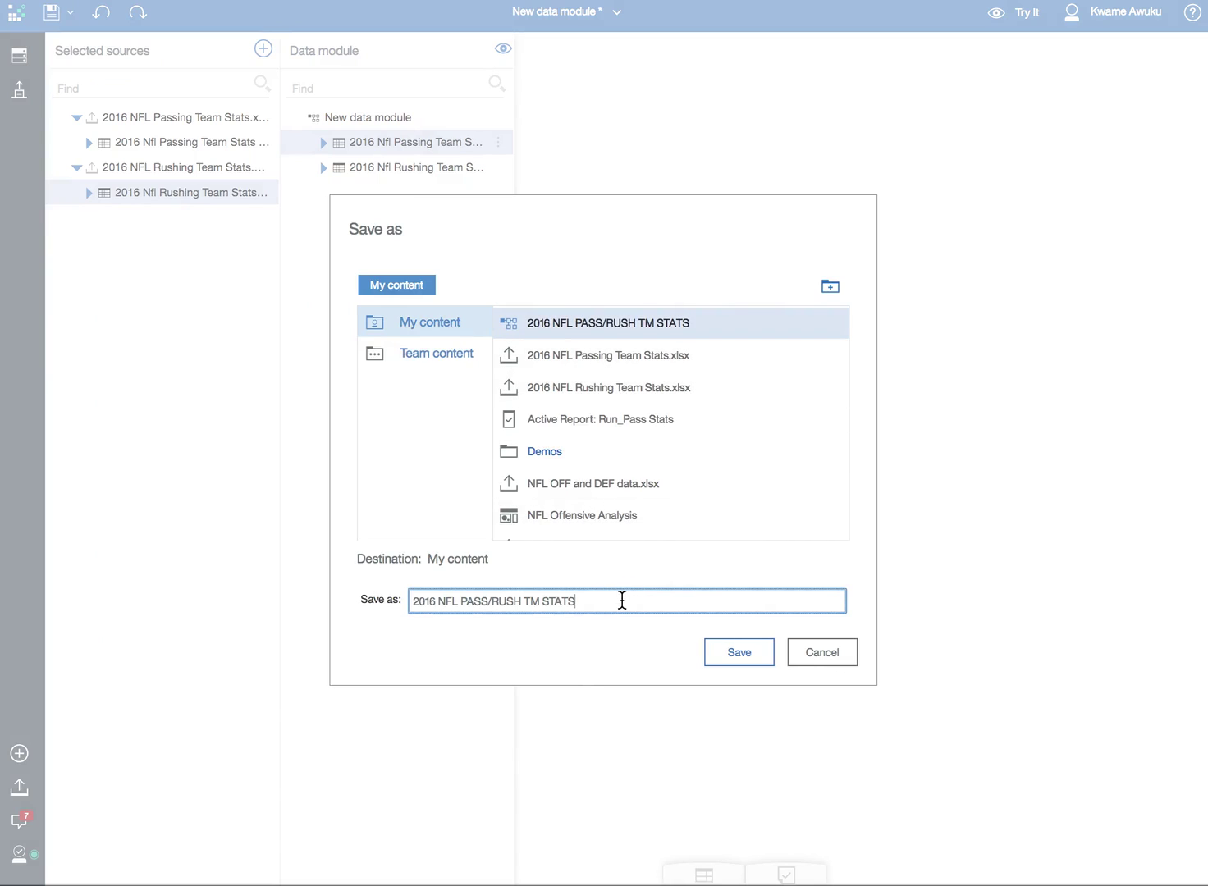
{"action": "type", "text": "Demo"}
{"action": "left_click", "coordinate": [745, 655]}
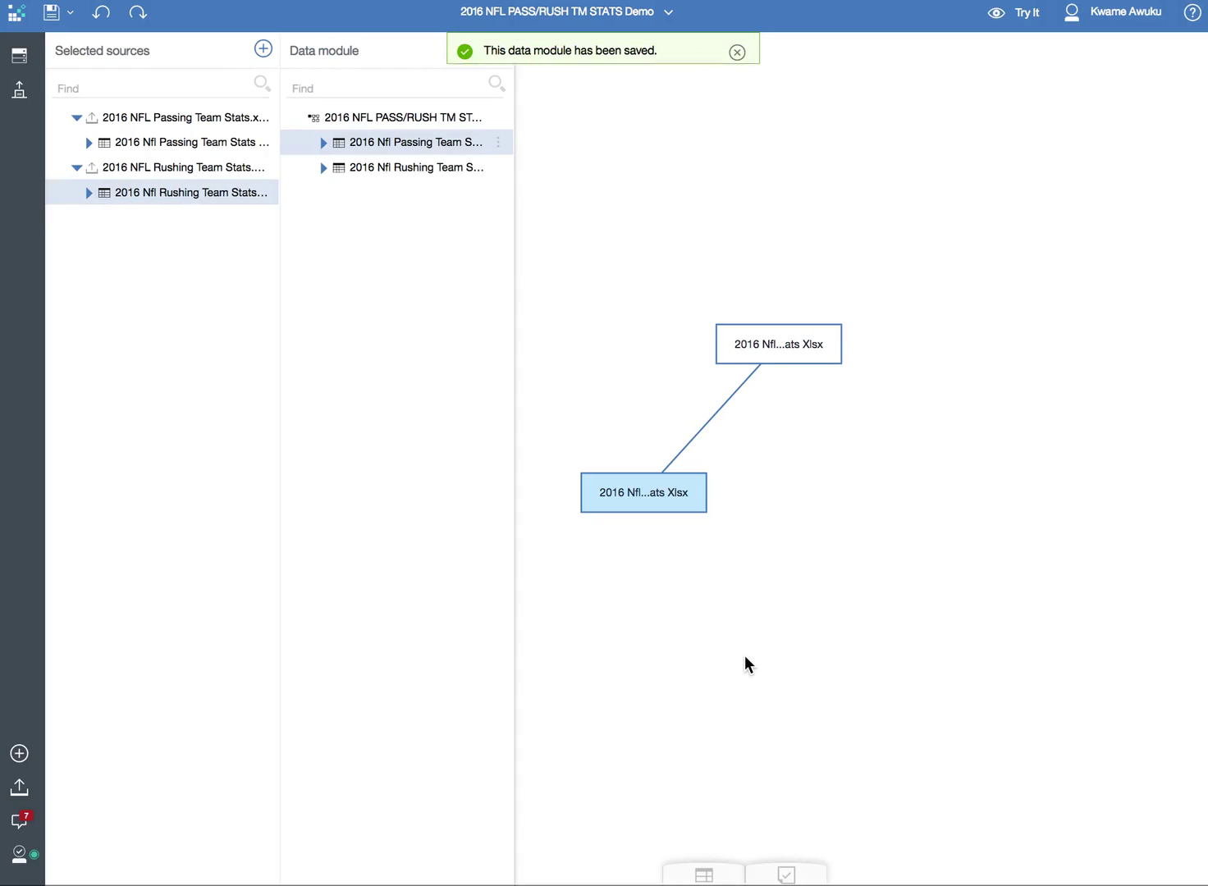